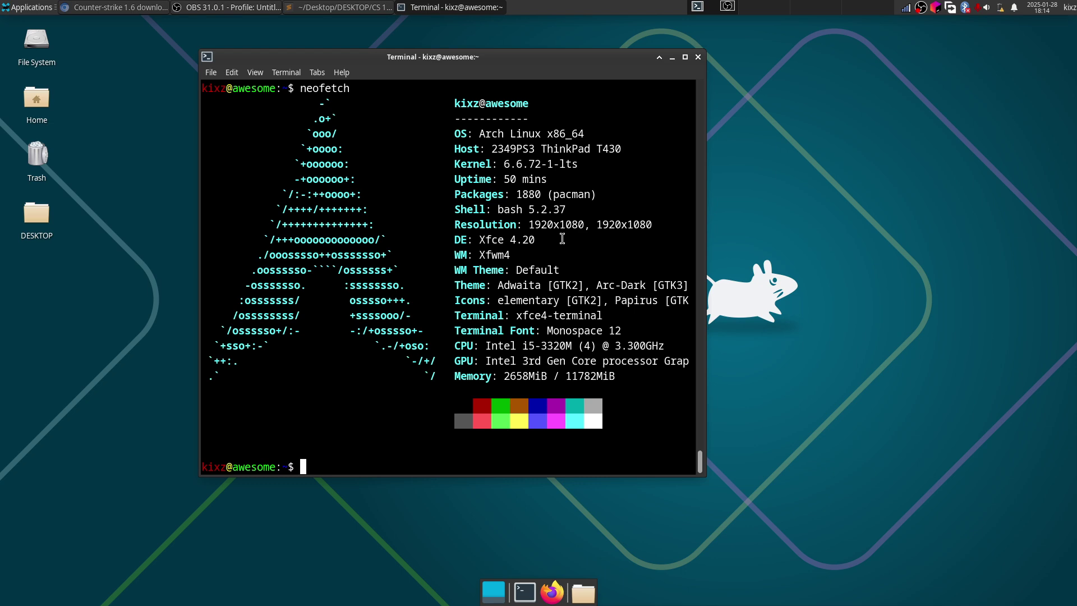
Bring Chromium with the Counter-Strike 1.6 download page in front of the terminal.
left_click(116, 7)
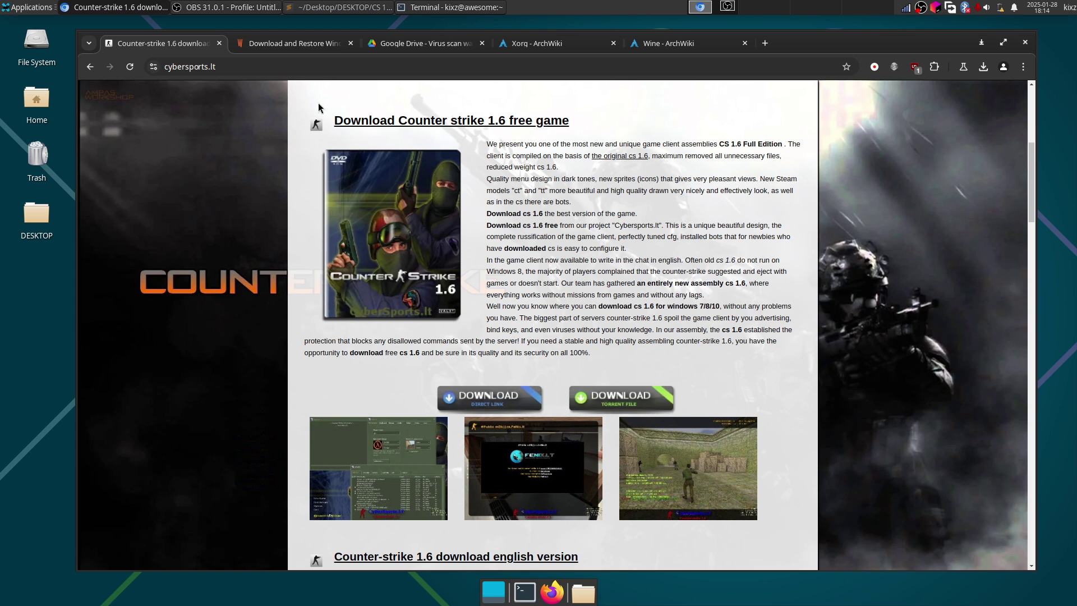
Start the Counter-Strike 1.6 direct-link download, then cancel it from the downloads list.
left_click(487, 400)
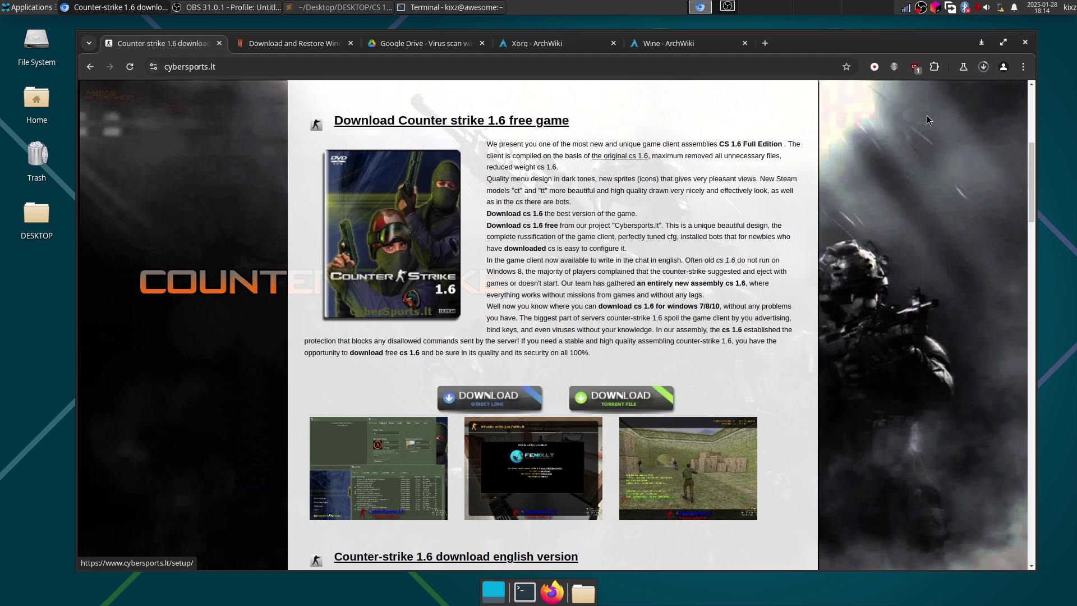
left_click(985, 67)
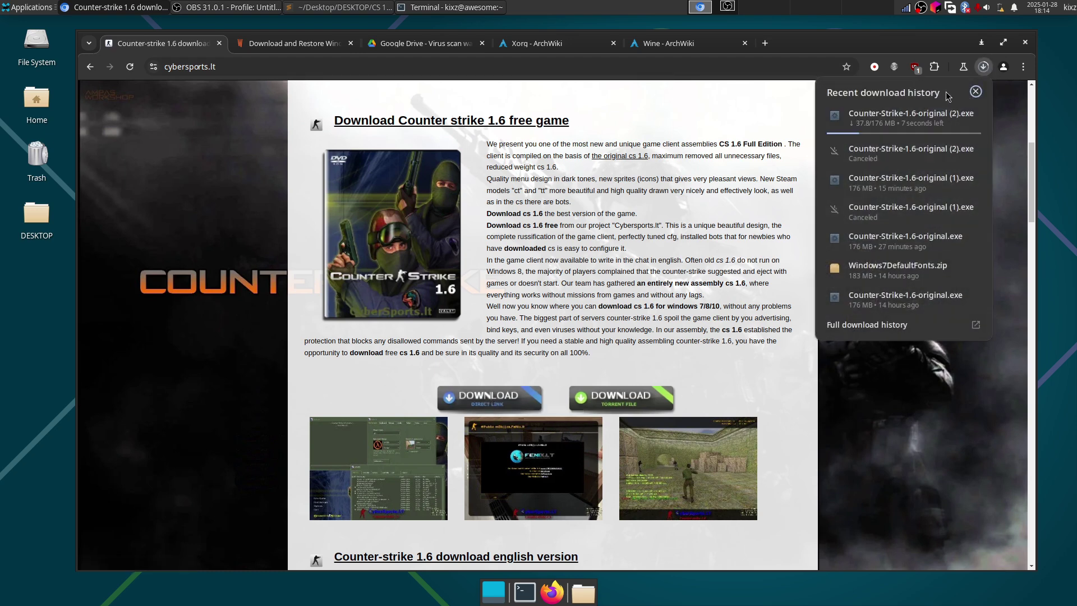
left_click(973, 116)
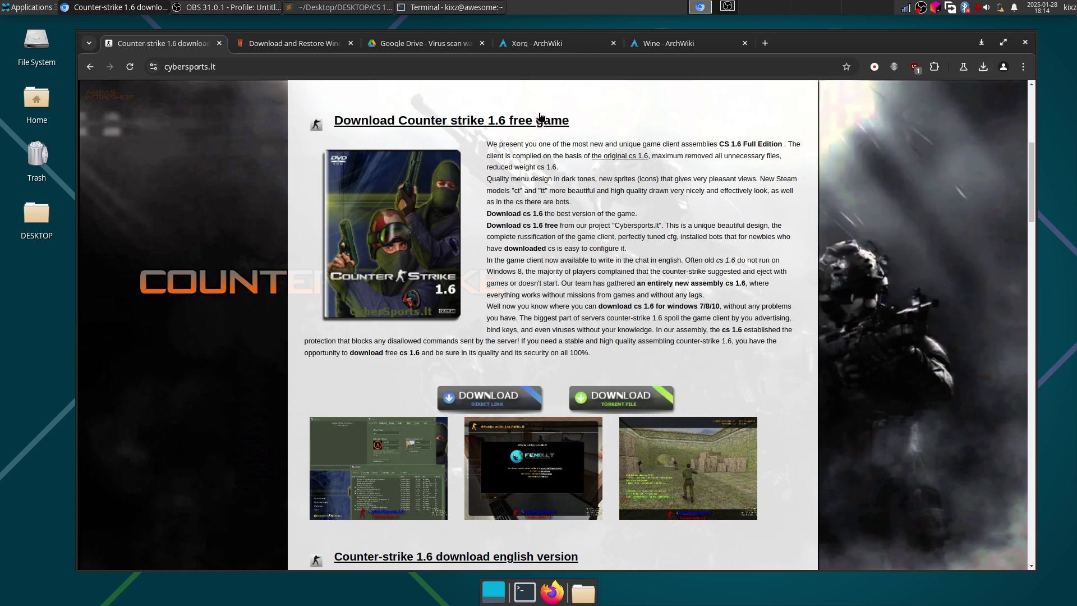
In the terminal, change into the CS folder and list its files.
left_click(419, 8)
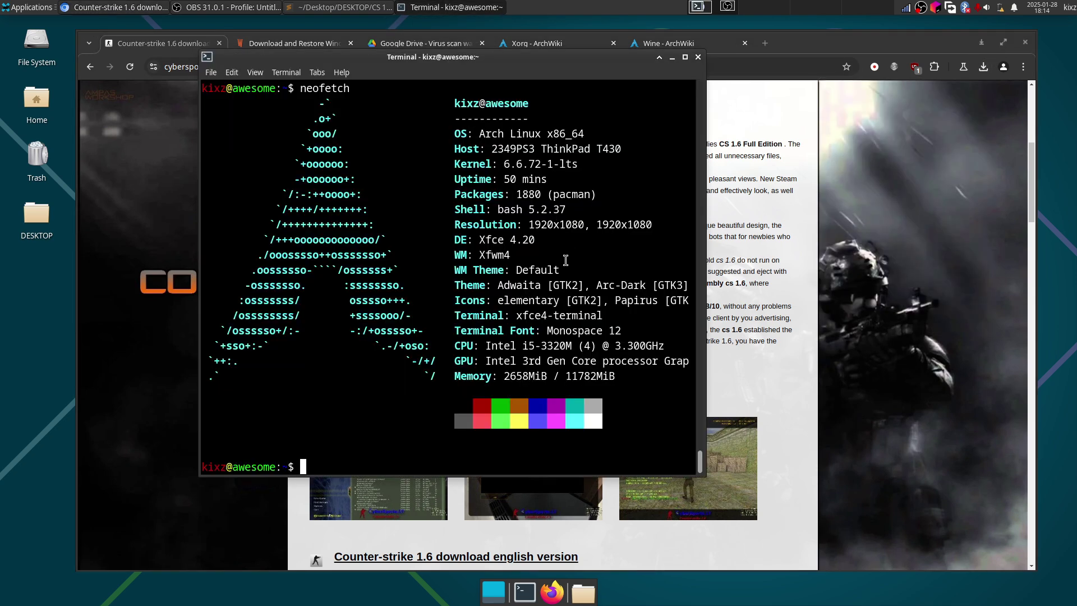
type("cd CS/")
key("Return")
key("ctrl+l")
type("ls")
key("Return")
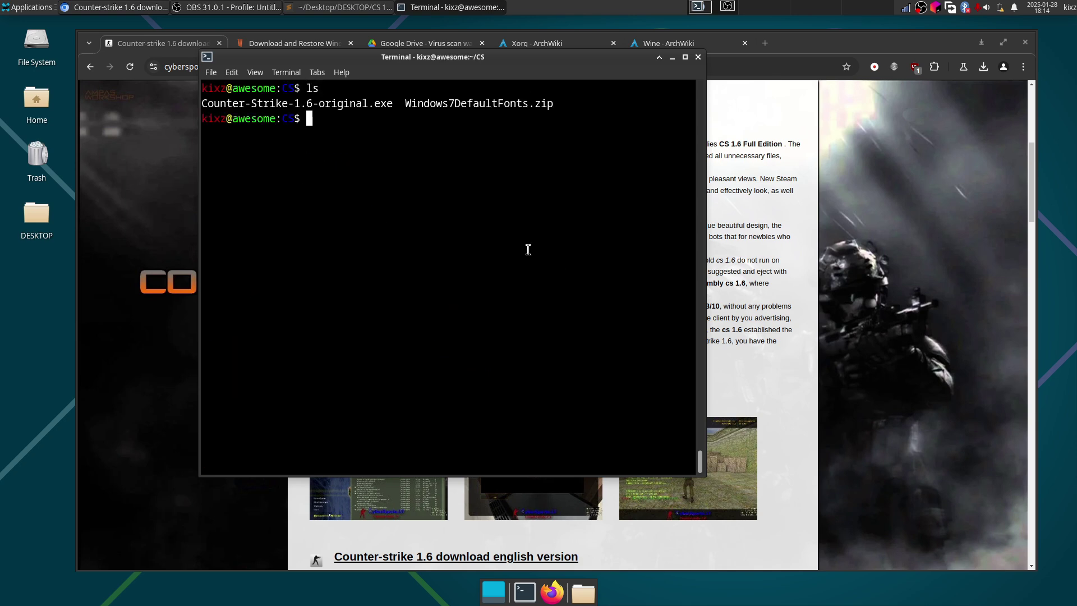
Minimize Chromium, reposition the terminal, and run wine Counter-Strike-1.6-original.exe.
left_click(981, 43)
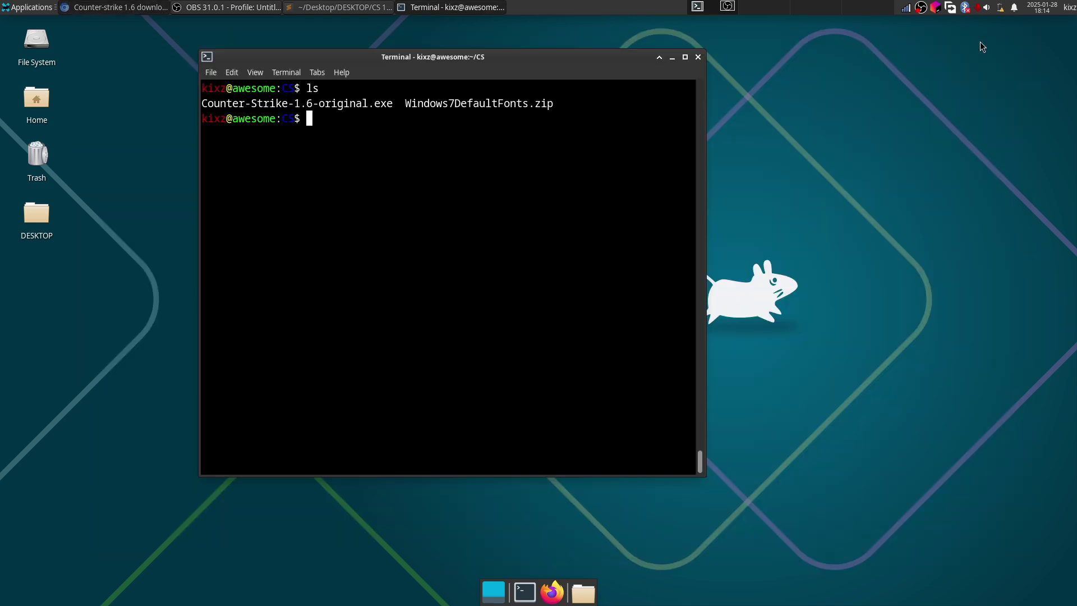
left_click_drag(633, 58, 727, 82)
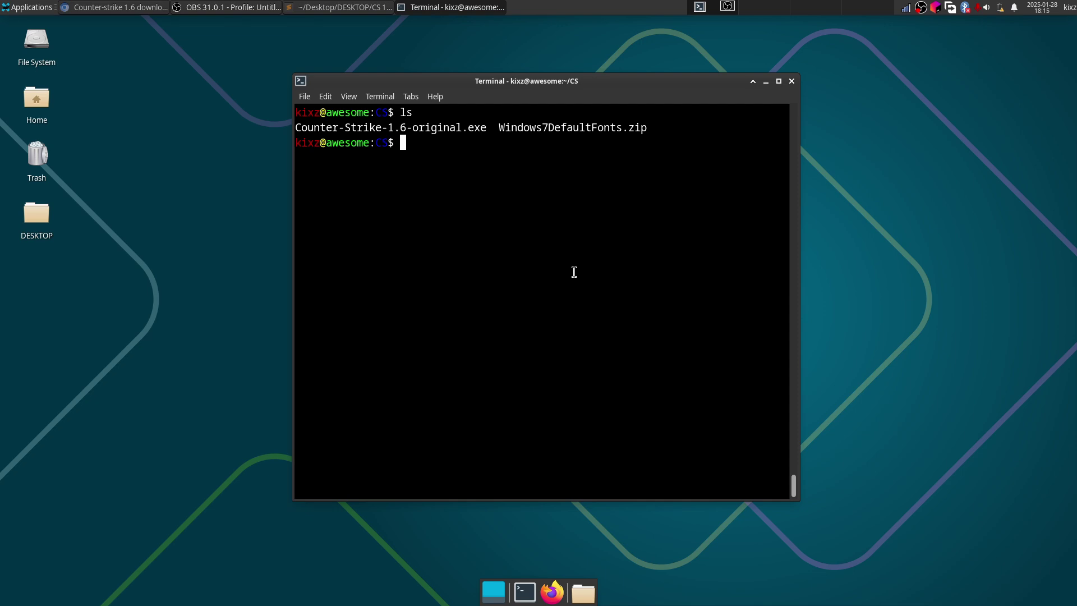
type("wine Coun")
key("Tab")
key("Return")
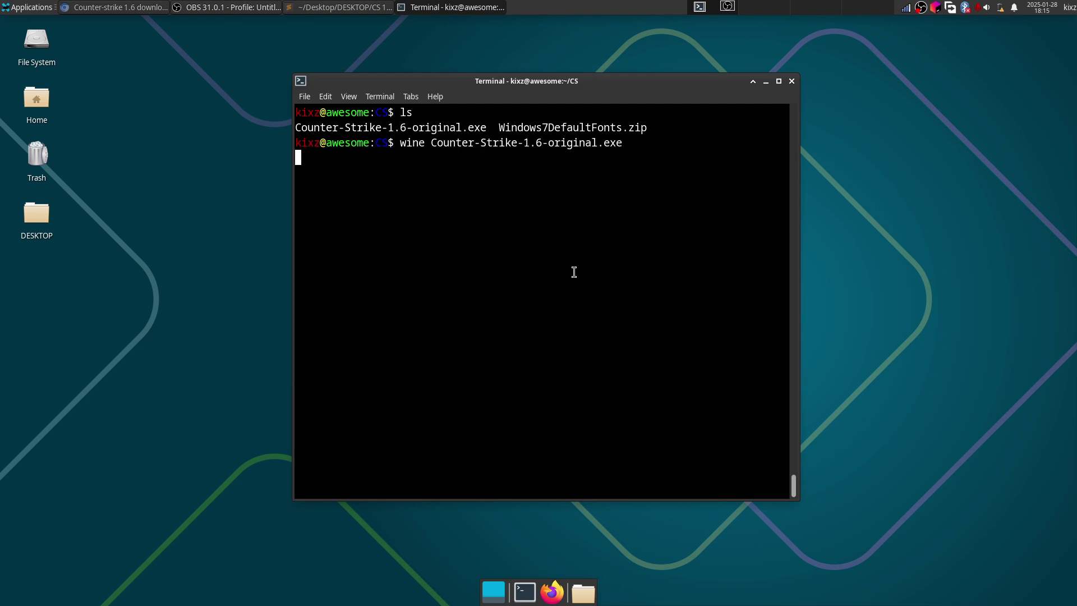
Install into the default C:\Games\Counter-strike 1.6 Original folder, with no desktop icon and no launch after setup.
left_click(595, 349)
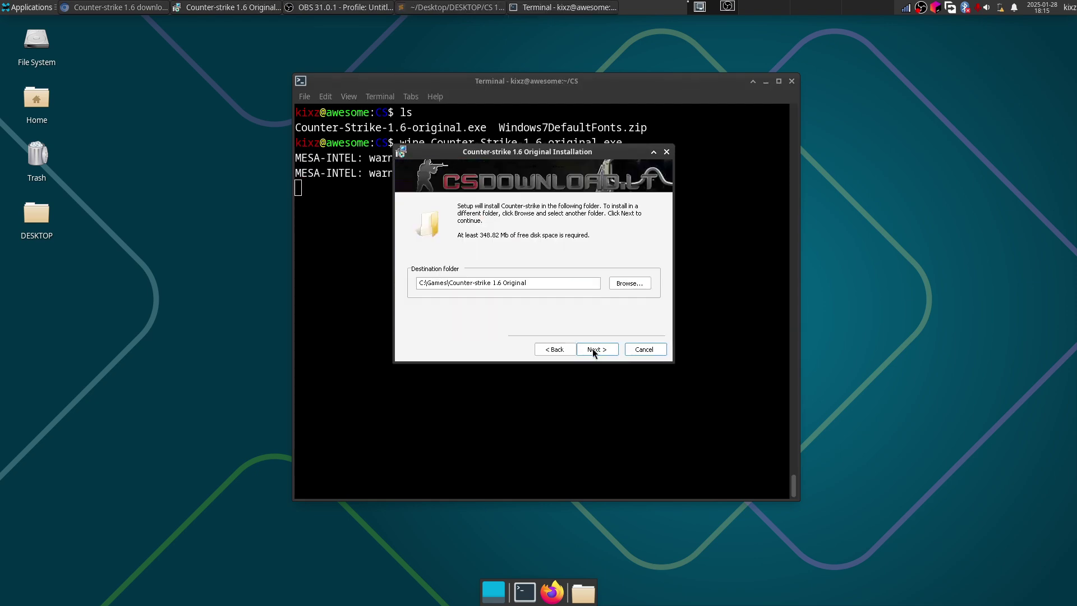
left_click(594, 350)
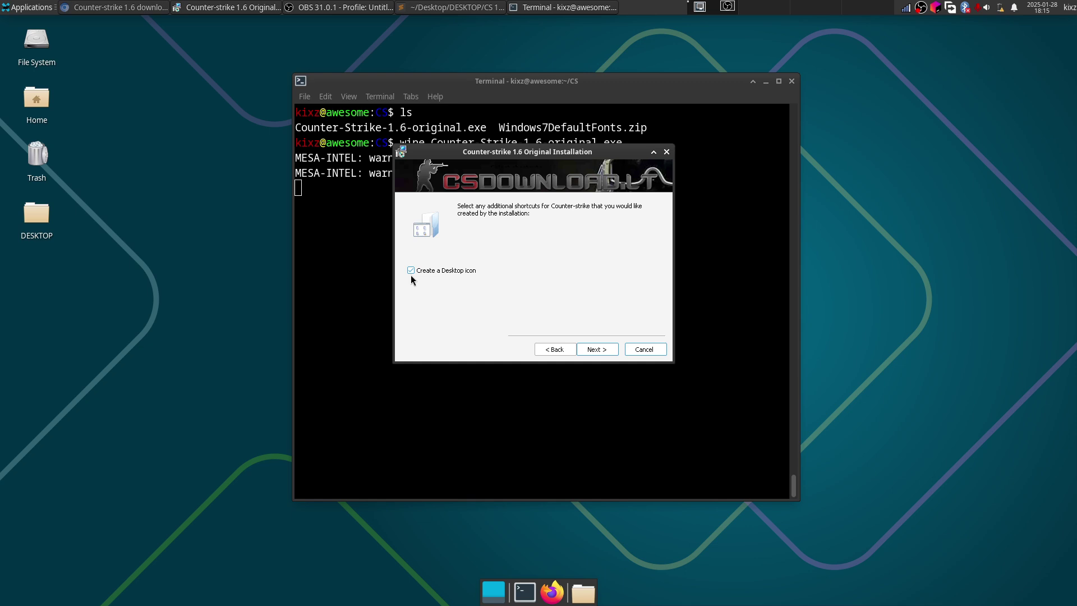
left_click(411, 272)
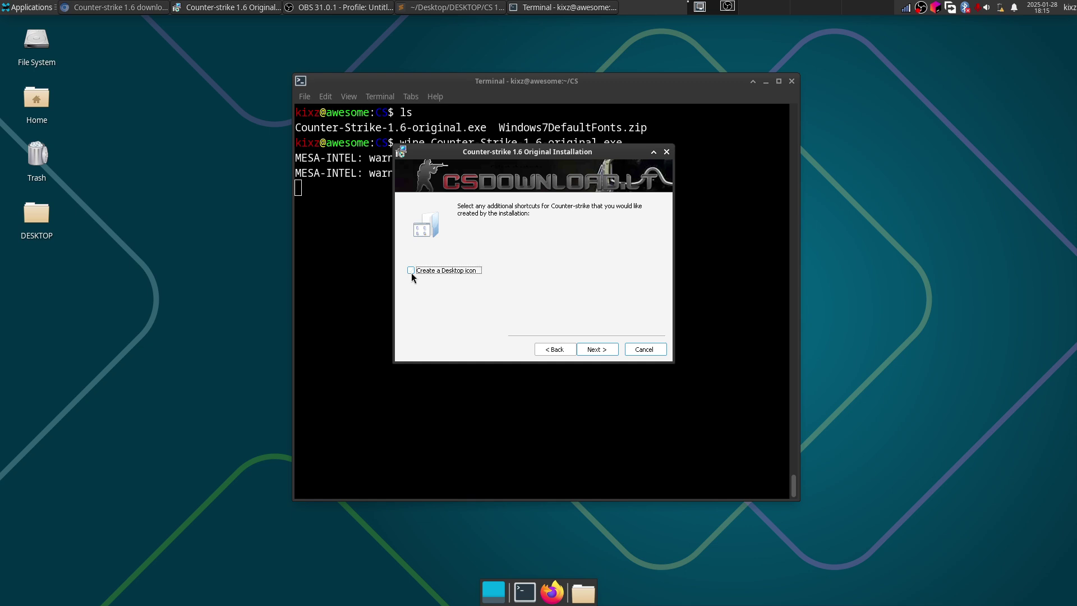
left_click(599, 352)
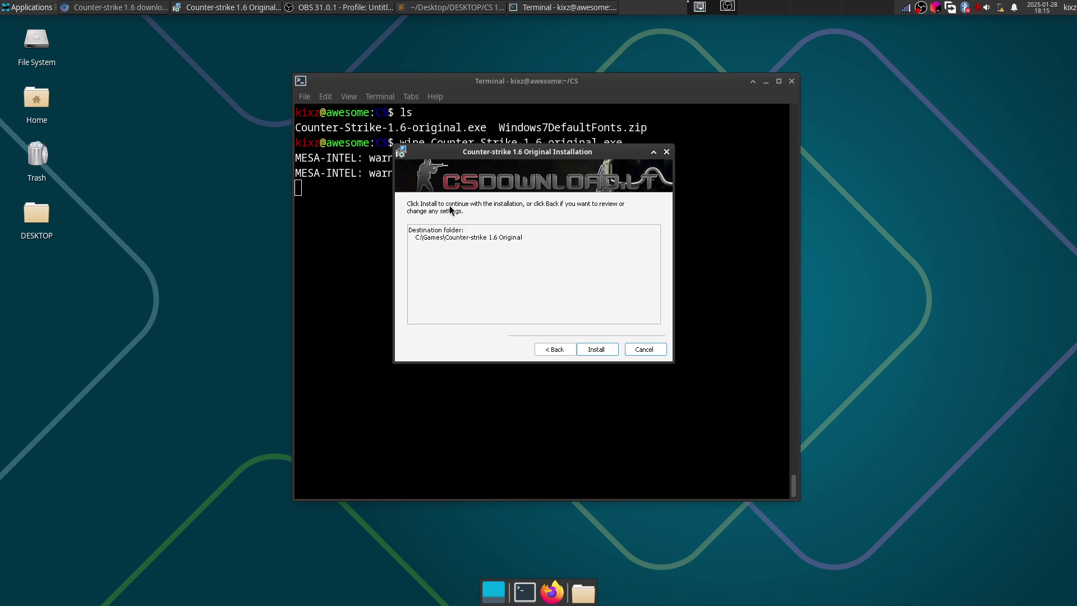
left_click(591, 351)
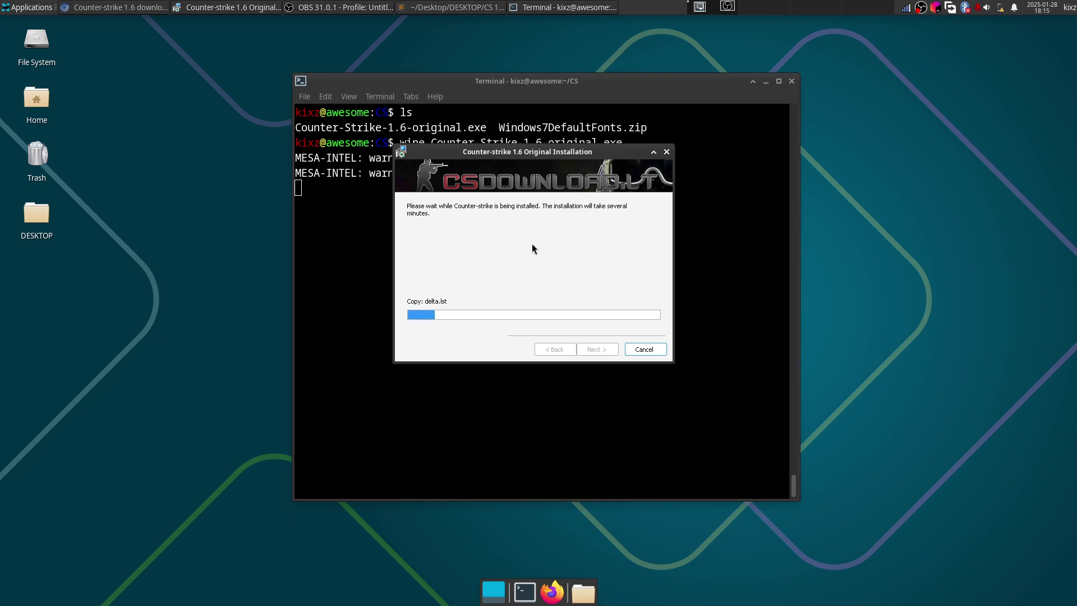
left_click_drag(470, 153, 469, 199)
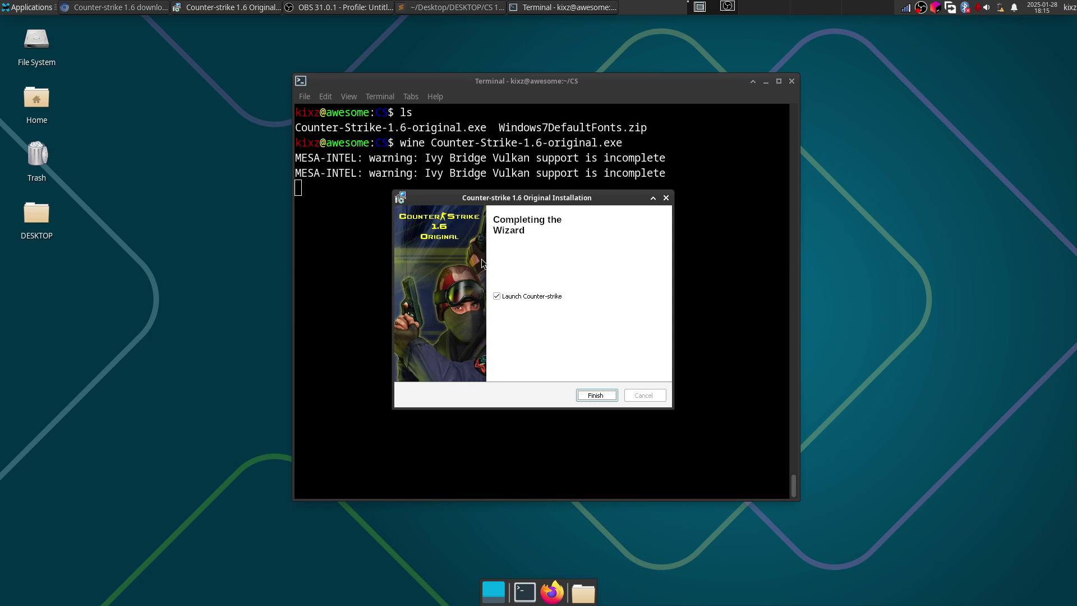
left_click(497, 296)
left_click(607, 398)
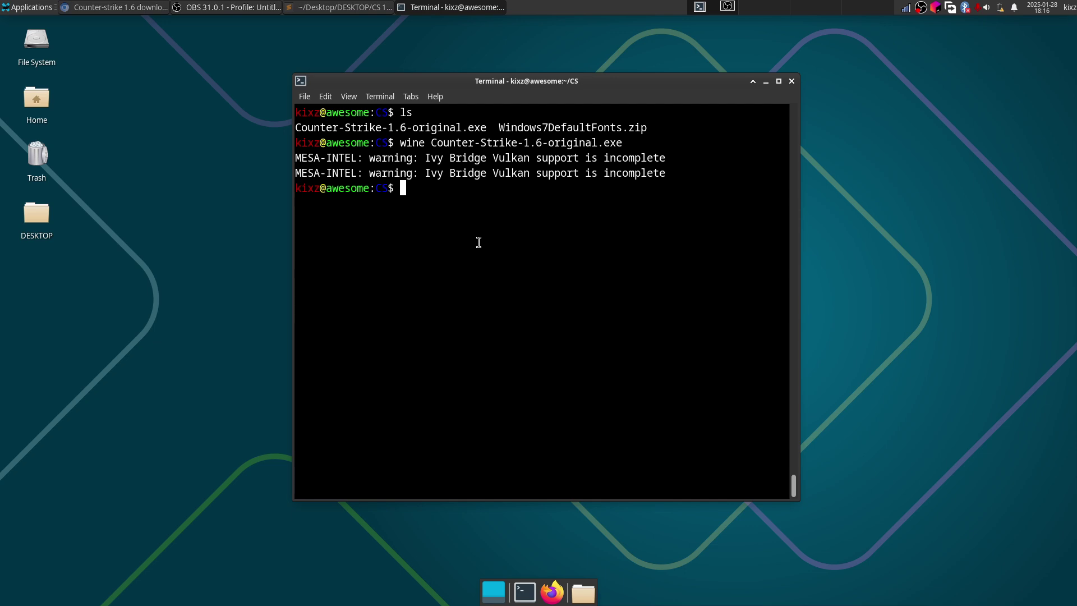
Return home, enter the .wine prefix and list its contents.
type("cd")
key("Return")
type("cd .wine/")
key("Return")
type("ls")
key("Return")
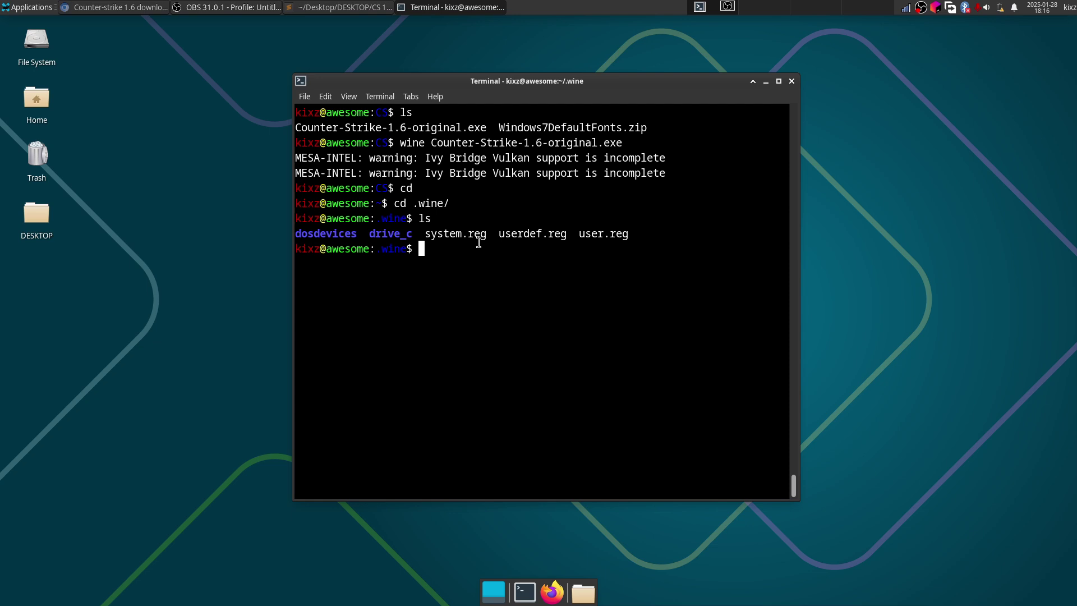
Navigate into drive_c/windows/Fonts and list it, finding no fonts.
type("cd drive_c/")
key("Return")
type("ls")
key("Return")
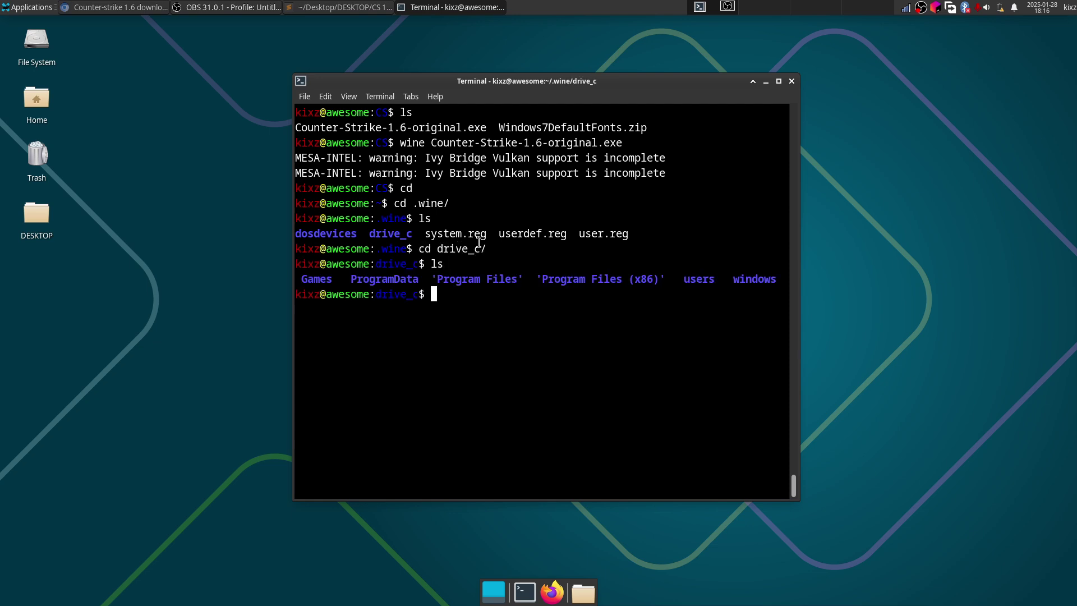
type("cd windows/Fonts/")
key("Return")
key("ctrl+l")
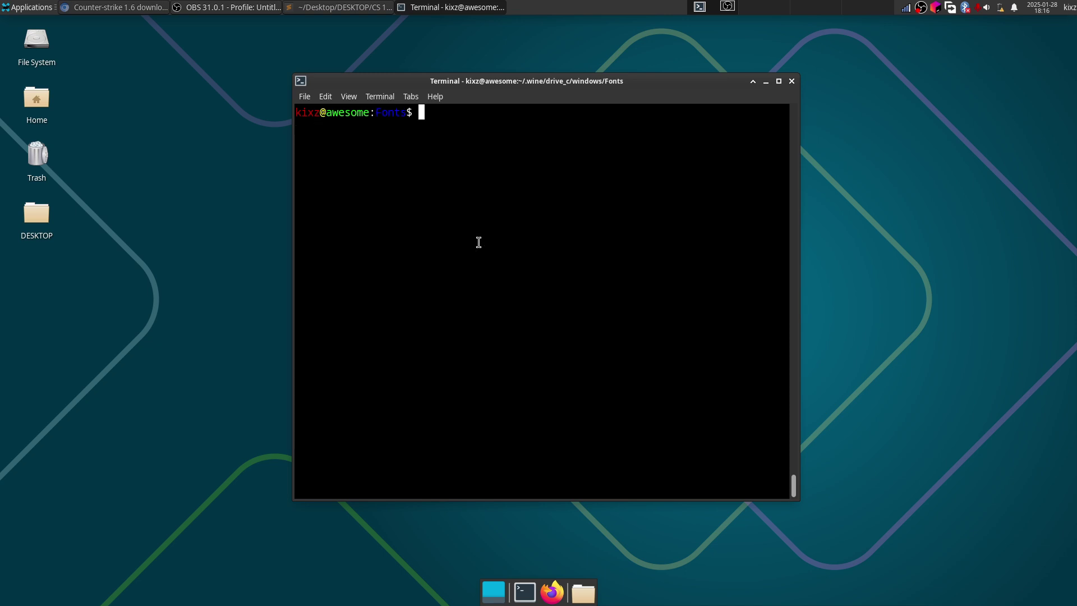
type("ls")
key("Return")
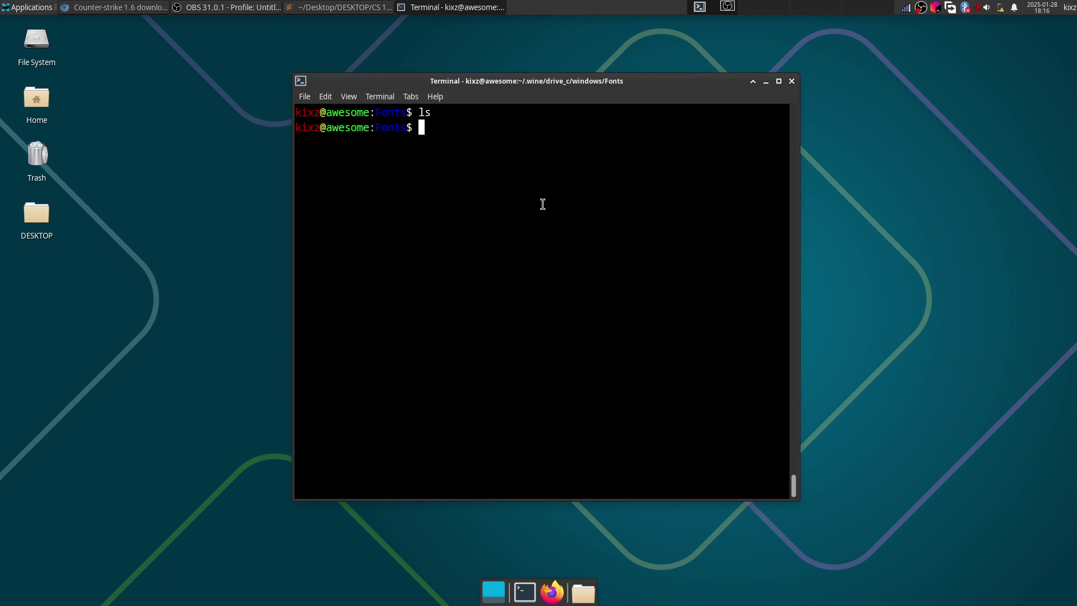
Switch to the Windows 7 fonts tab and follow its Download link to Google Drive.
left_click(131, 12)
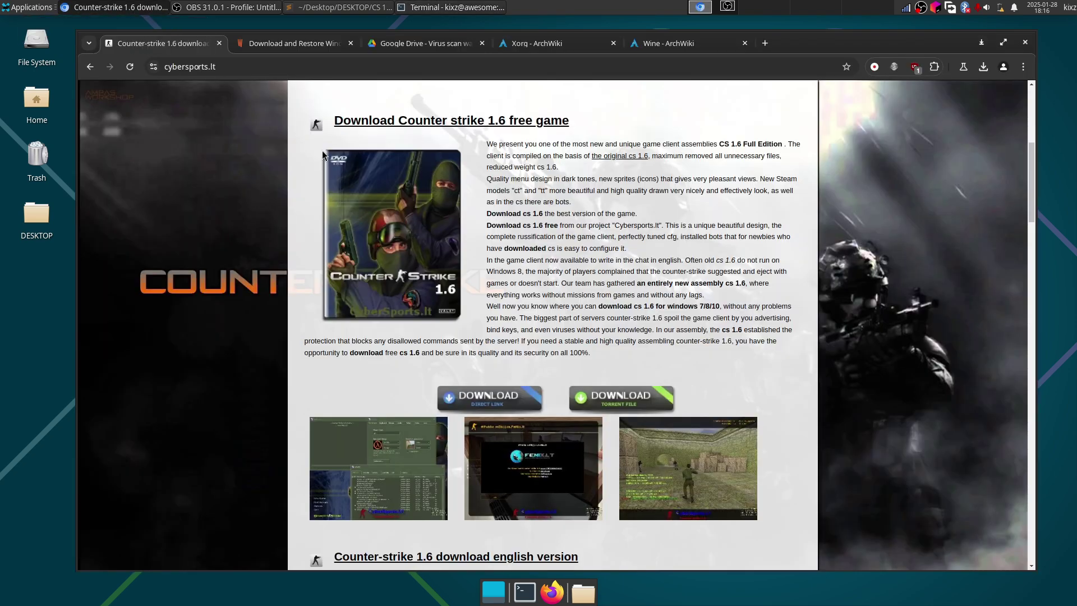
key("ctrl+Tab")
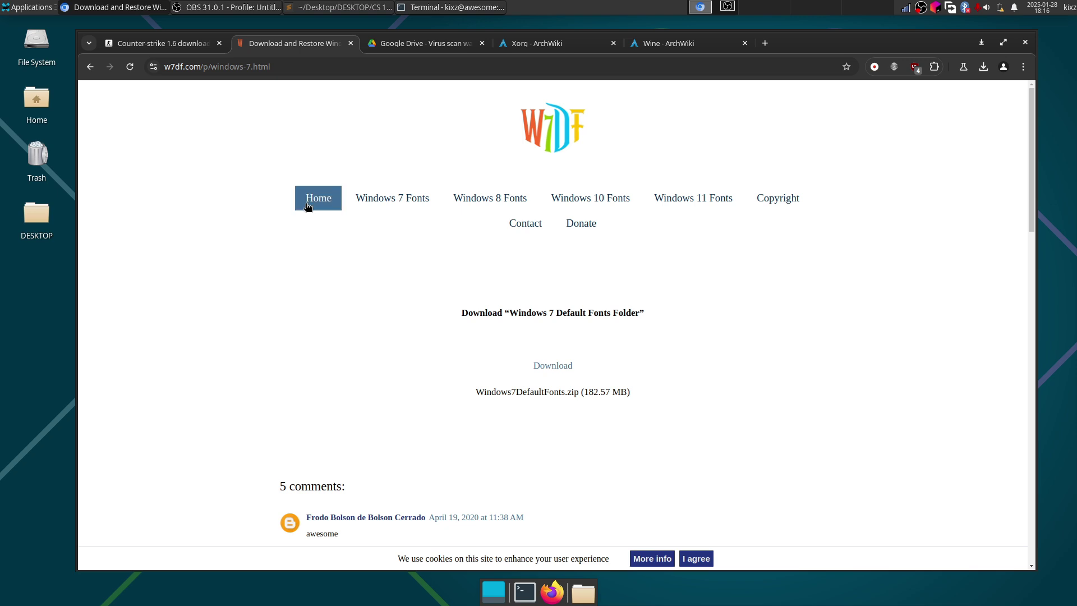
left_click(391, 201)
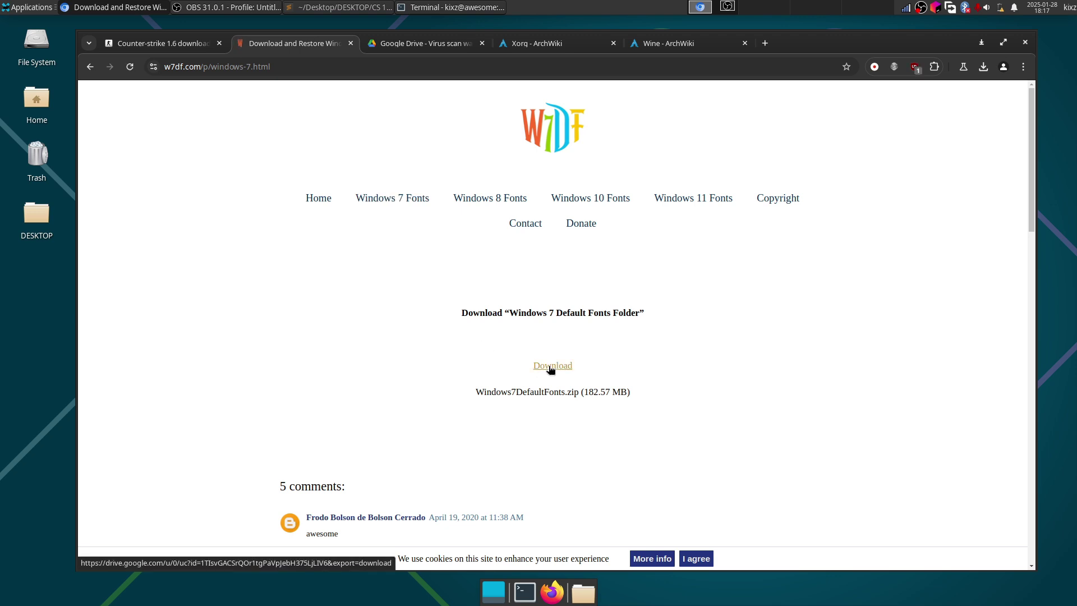
left_click(408, 50)
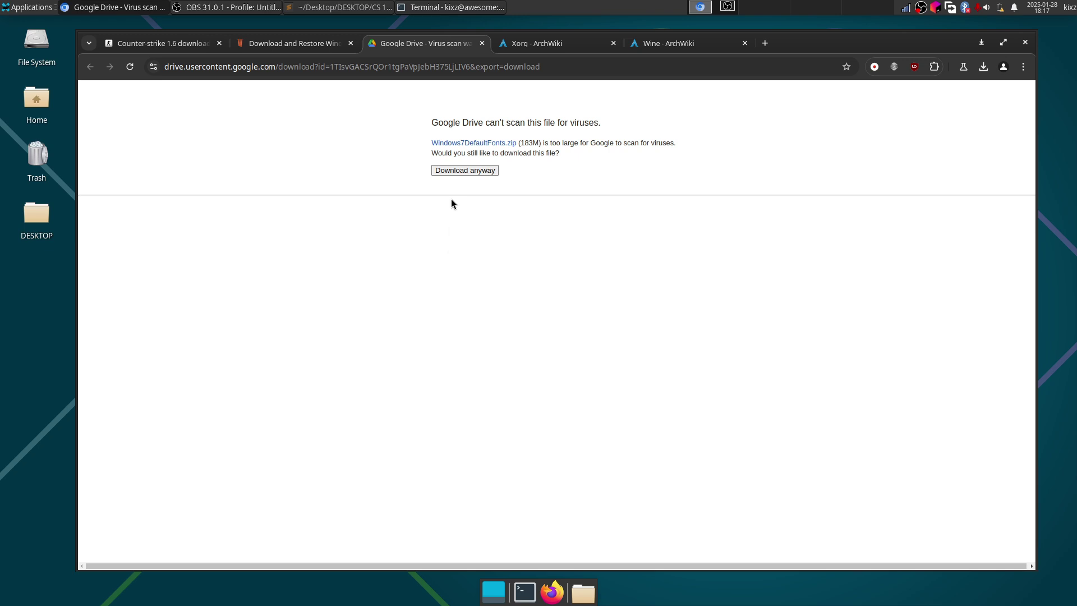
Back in the terminal, enter the CS folder and list its files.
key("alt+Tab")
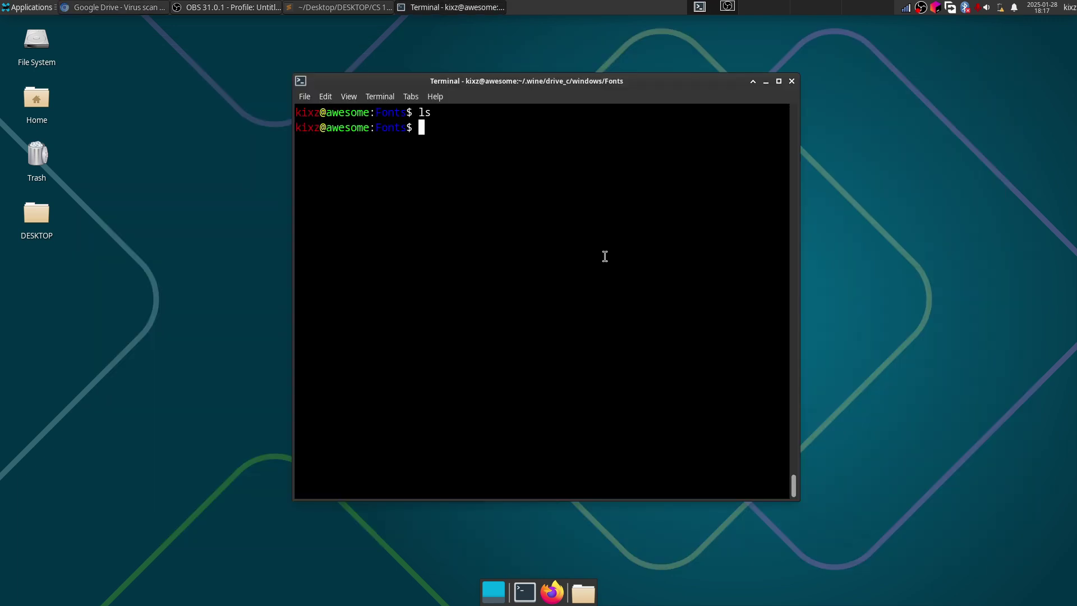
type("cd")
key("Return")
type("cd ")
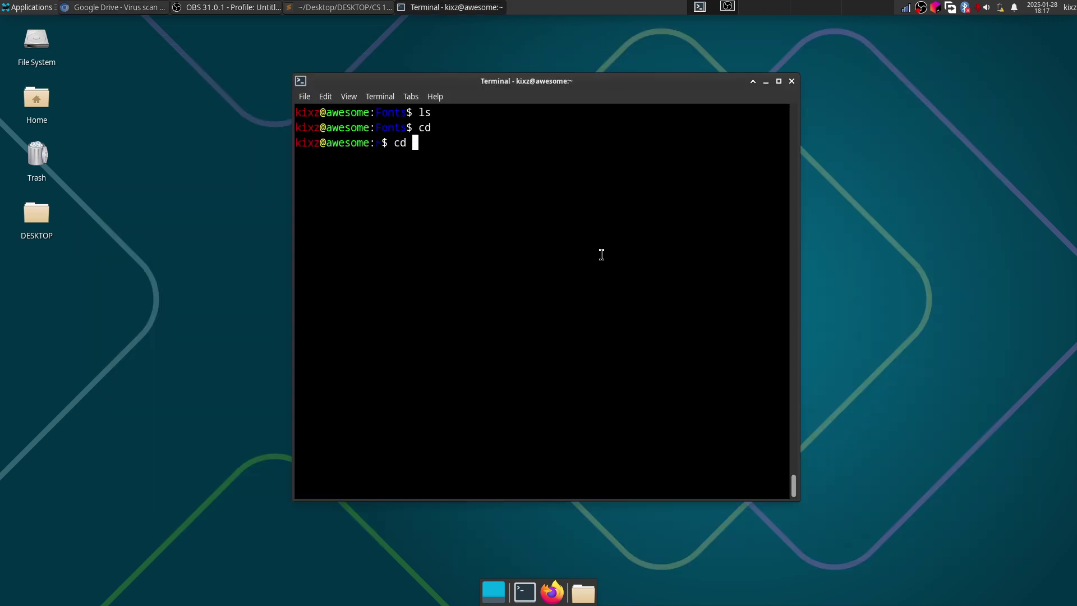
type("CS/")
key("Tab")
key("Return")
type("ls")
key("Return")
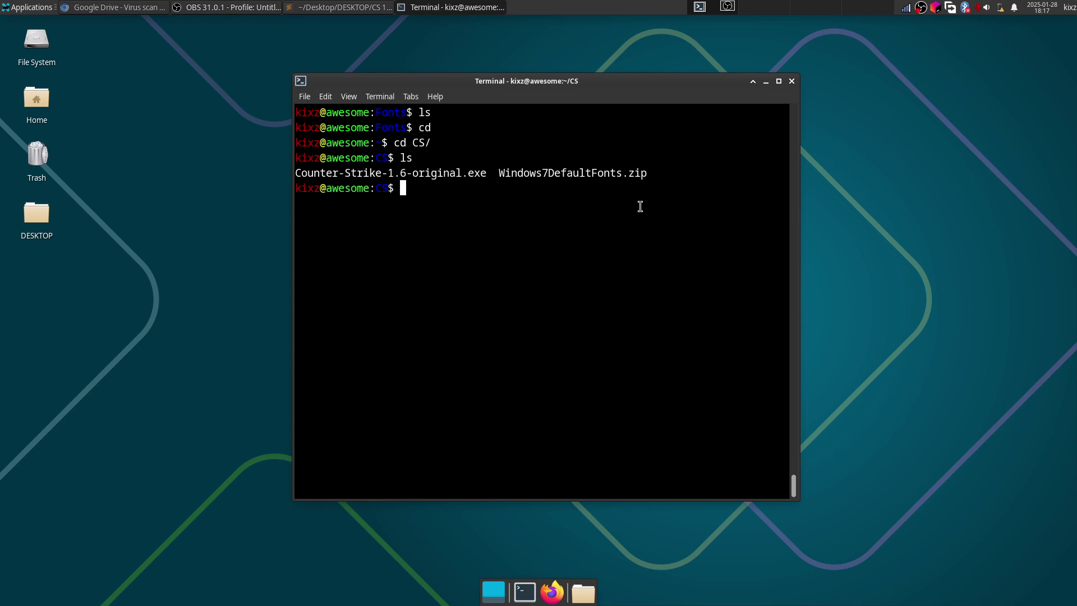
Unzip Windows7DefaultFonts.zip and list the extracted contents.
type("unzip Wi")
key("Tab")
key("Return")
key("ctrl+l")
type("ls")
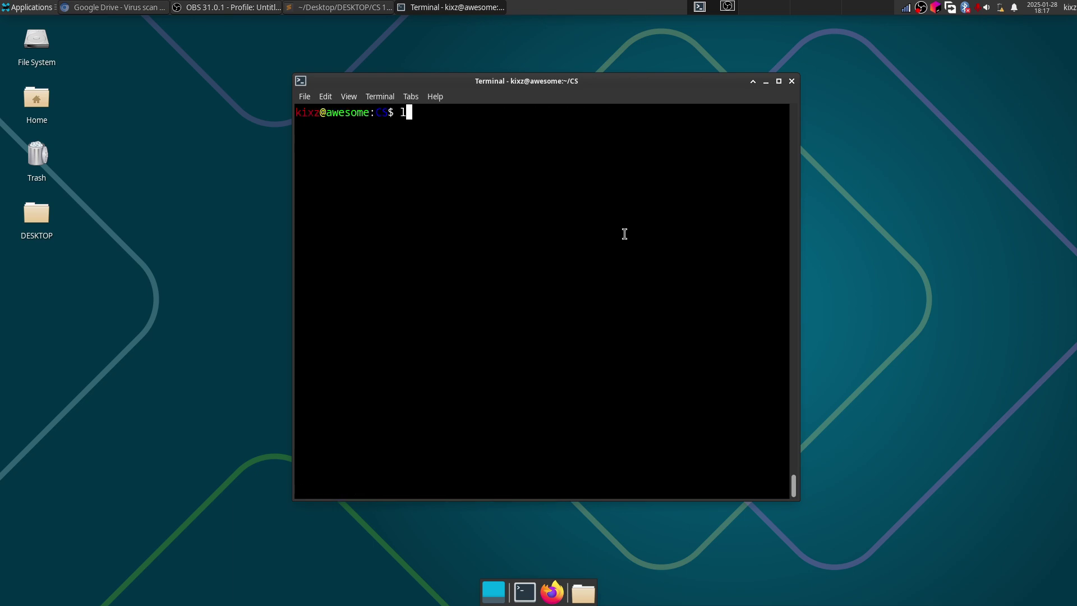
key("Return")
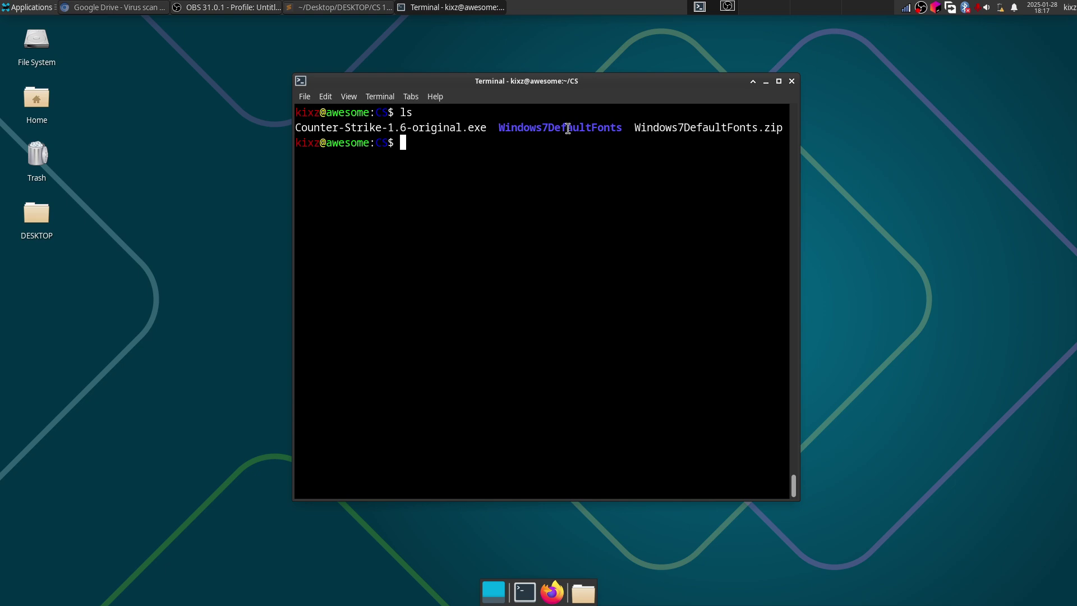
Enter the Windows7DefaultFonts folder and list the font files.
type("cd W")
key("Tab")
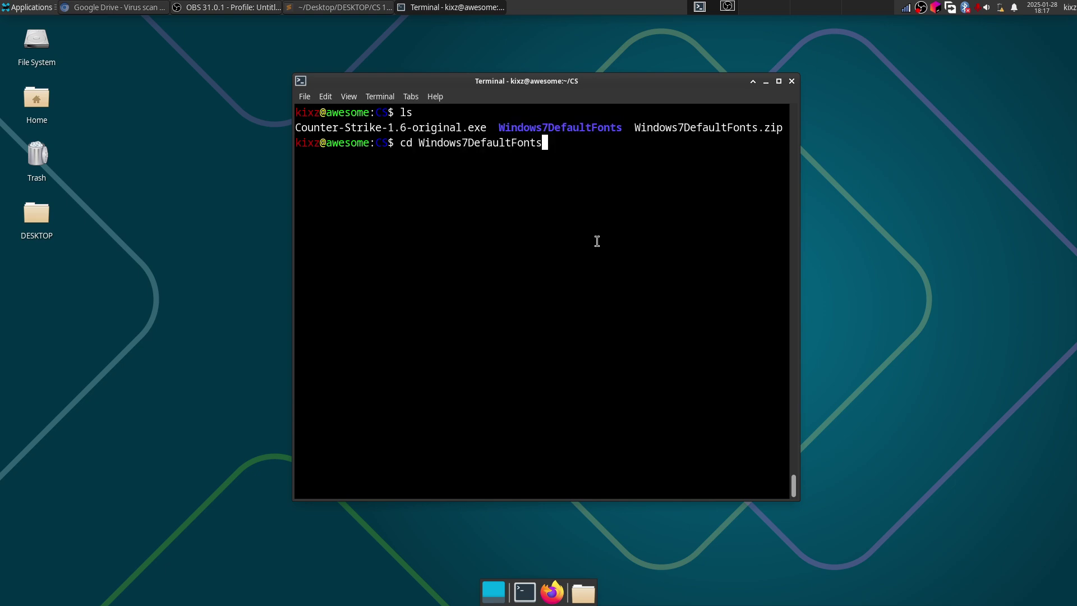
key("Return")
type("ls")
key("Return")
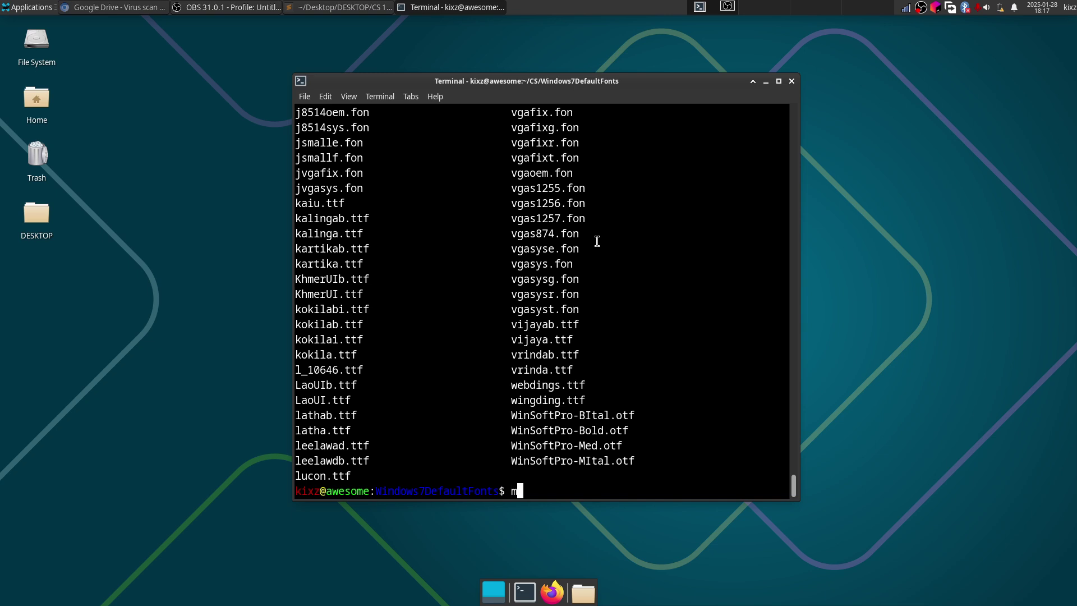
Run mv * ~/.wine/drive_c/windows/Fonts/ to move every font, then clear the screen.
type("mv * ~/.wine/dr")
key("Tab")
type("wi")
key("Tab")
type("Fo")
key("Tab")
key("Return")
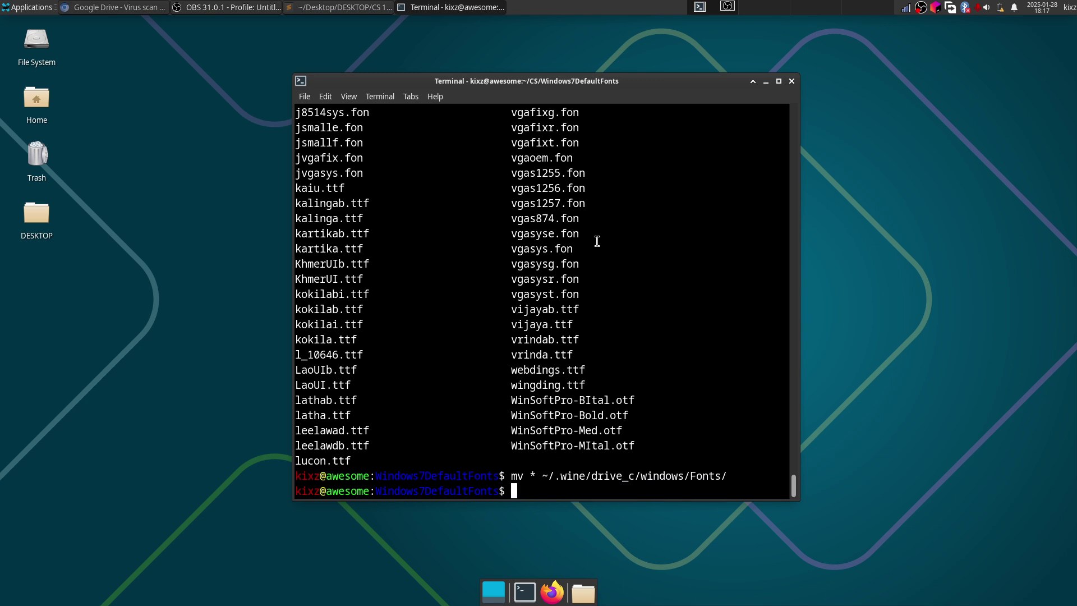
key("ctrl+l")
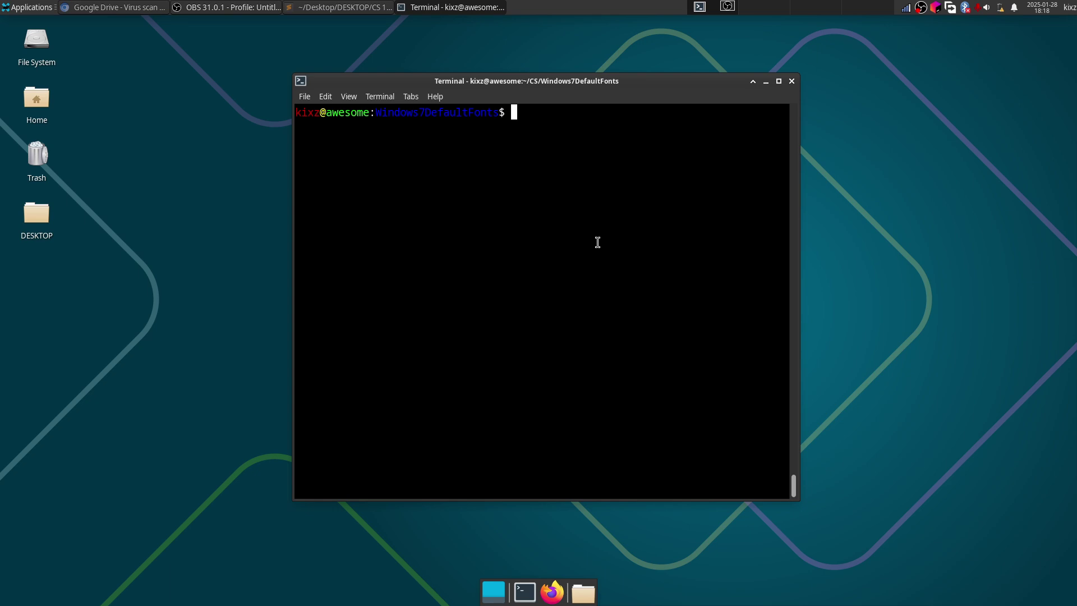
Raise Chromium and switch via the Wine ArchWiki tab to the Xorg ArchWiki driver table.
left_click(134, 7)
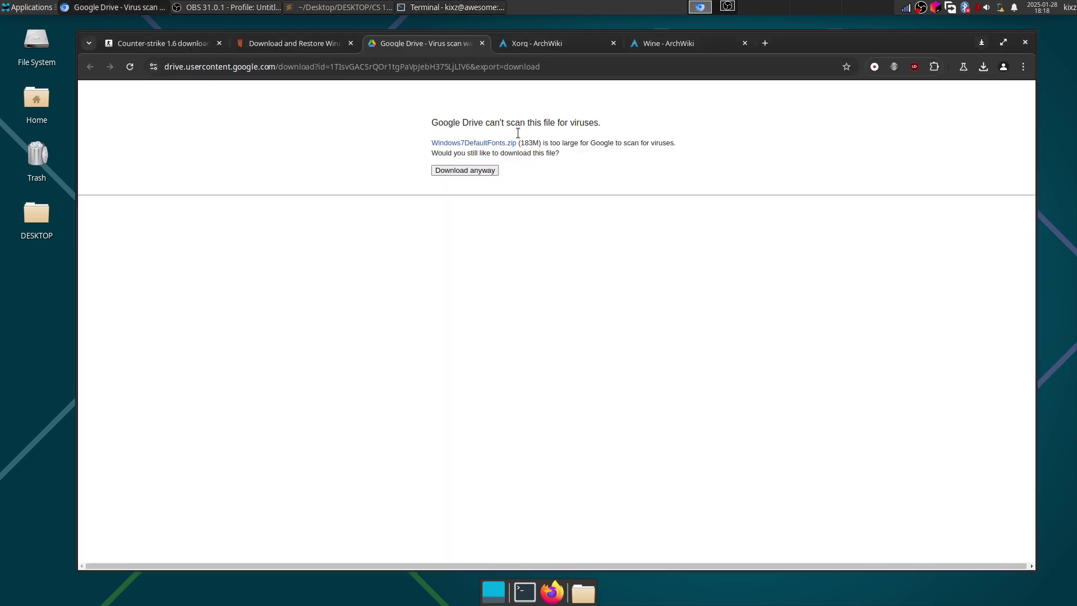
left_click(671, 45)
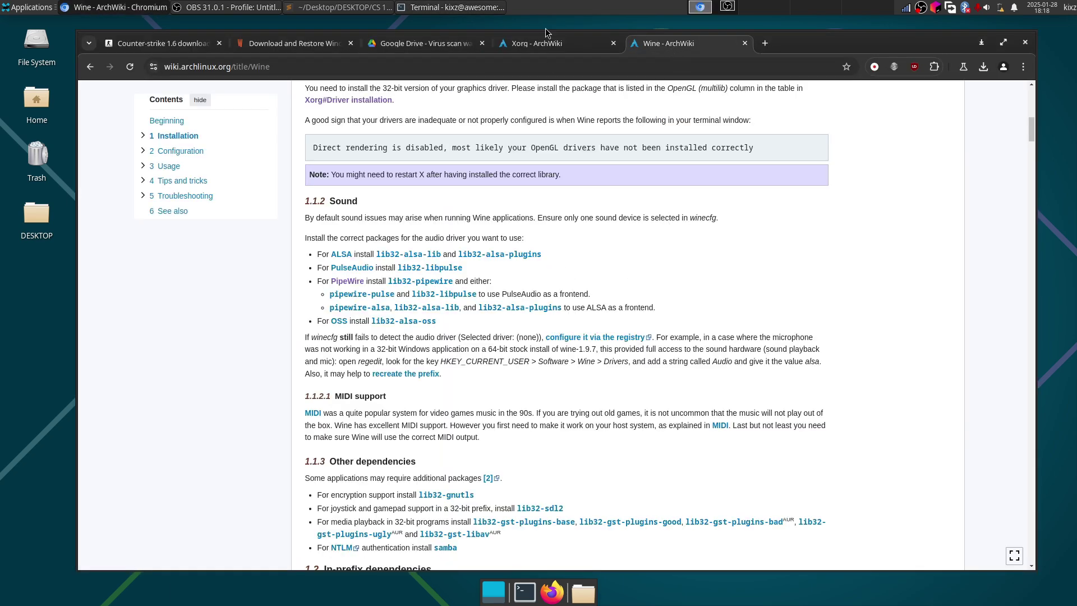
left_click(550, 46)
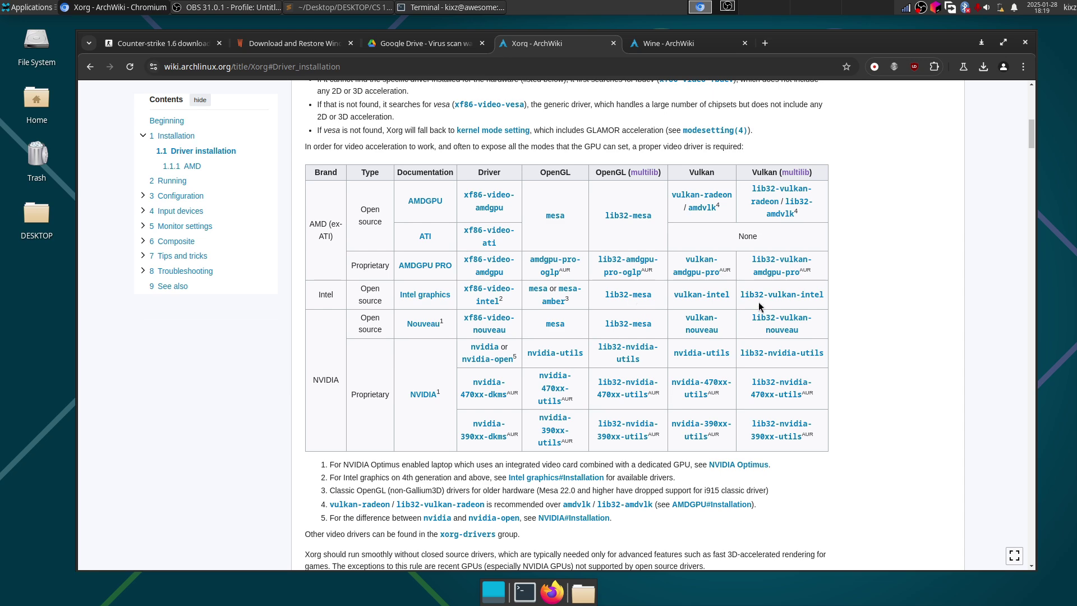
Move the terminal left and reinstall lib32-mesa and lib32-vulkan-intel with sudo pacman -Sy.
key("alt+Tab")
left_click_drag(578, 95, 340, 121)
type("sudo pacman -Sy ")
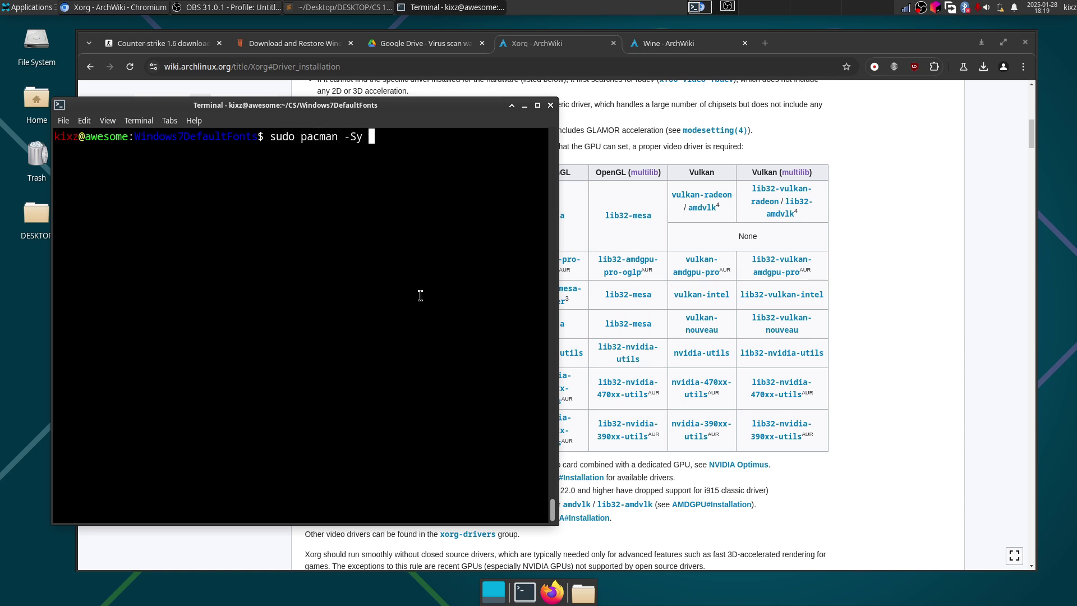
type("lib32-mesa lib32-")
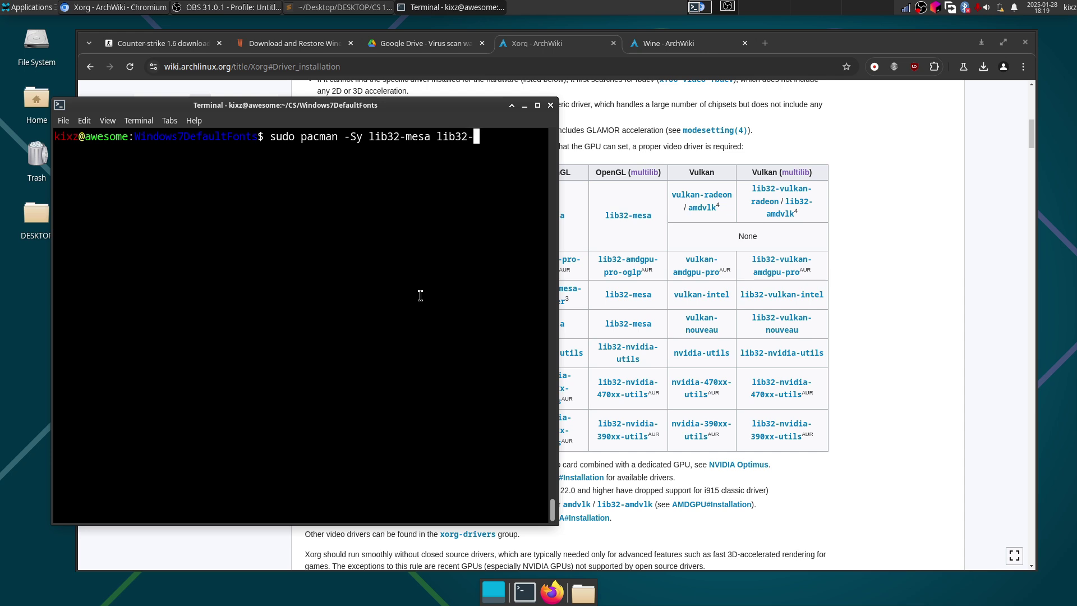
type("vulkan-intel")
key("Return")
key("Return")
type("y")
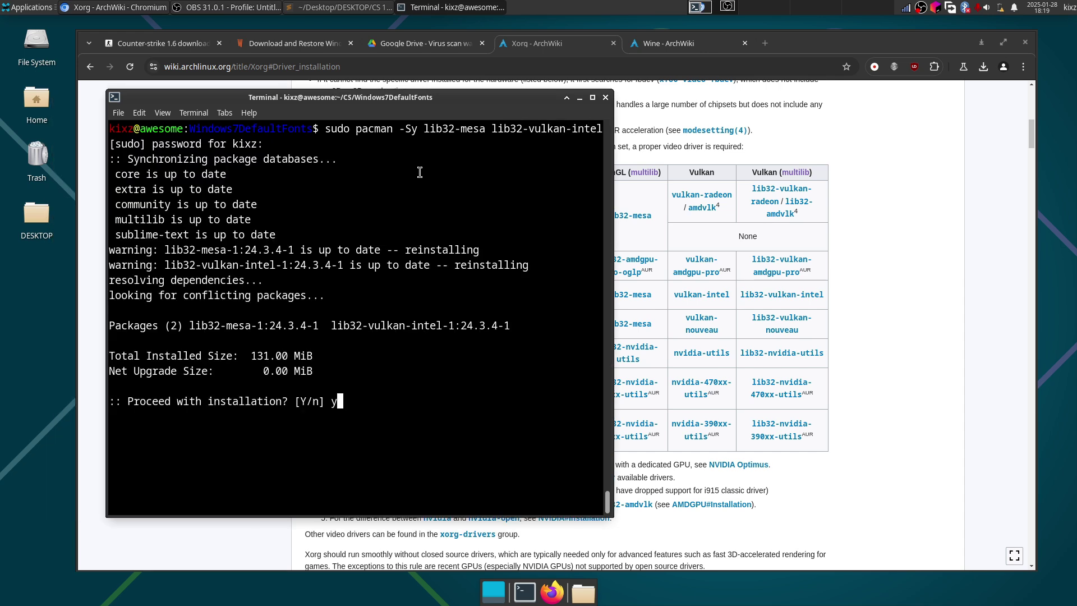
key("Return")
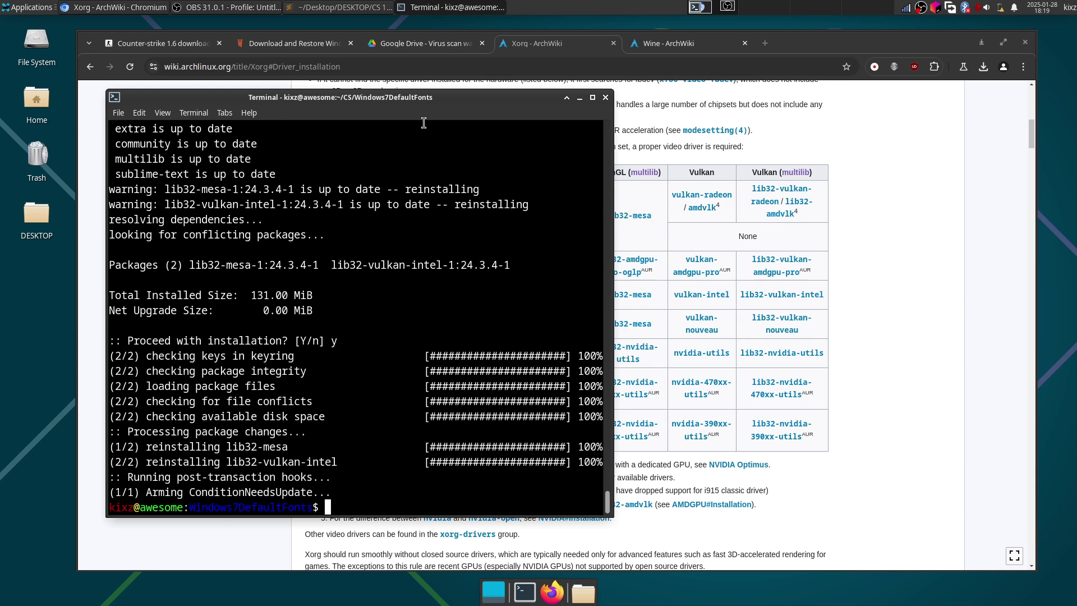
Reposition the terminal, clear the screen and type sudo pacman -Ss wine.
left_click_drag(404, 98, 459, 82)
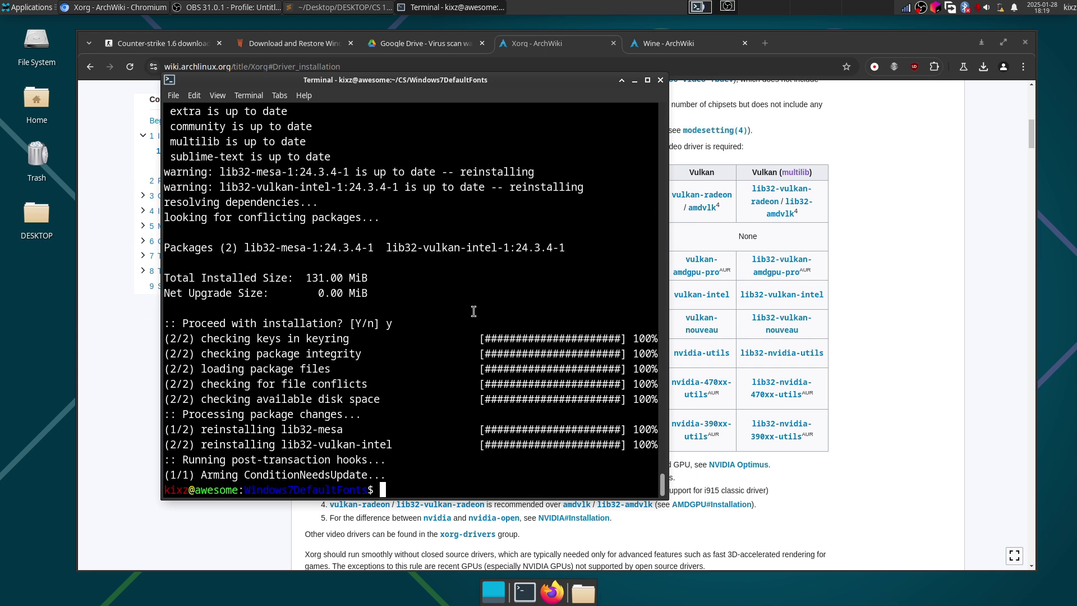
key("ctrl+l")
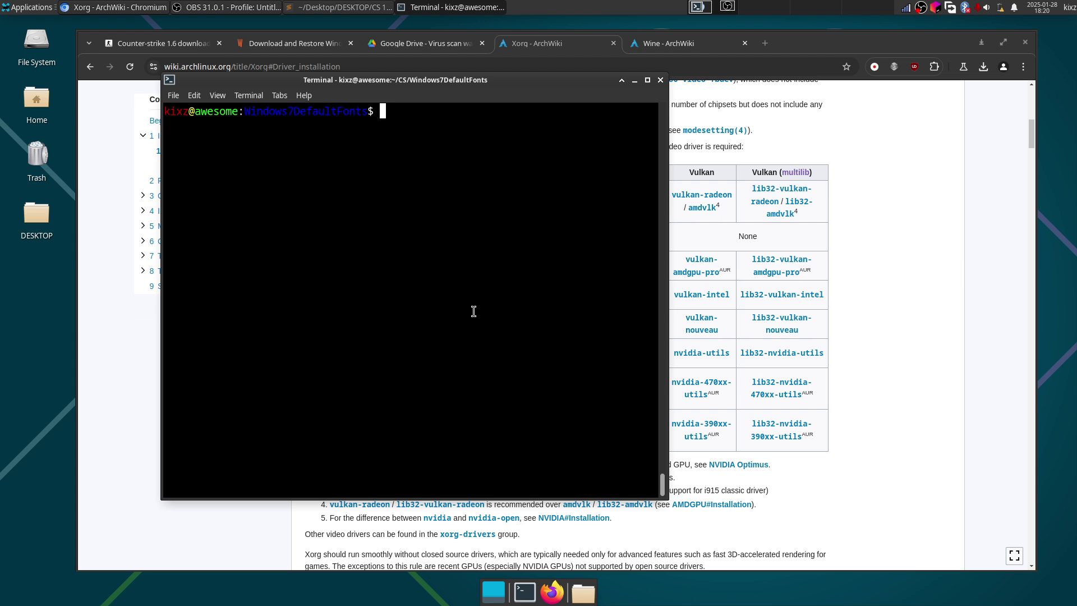
type("sudo pacman ")
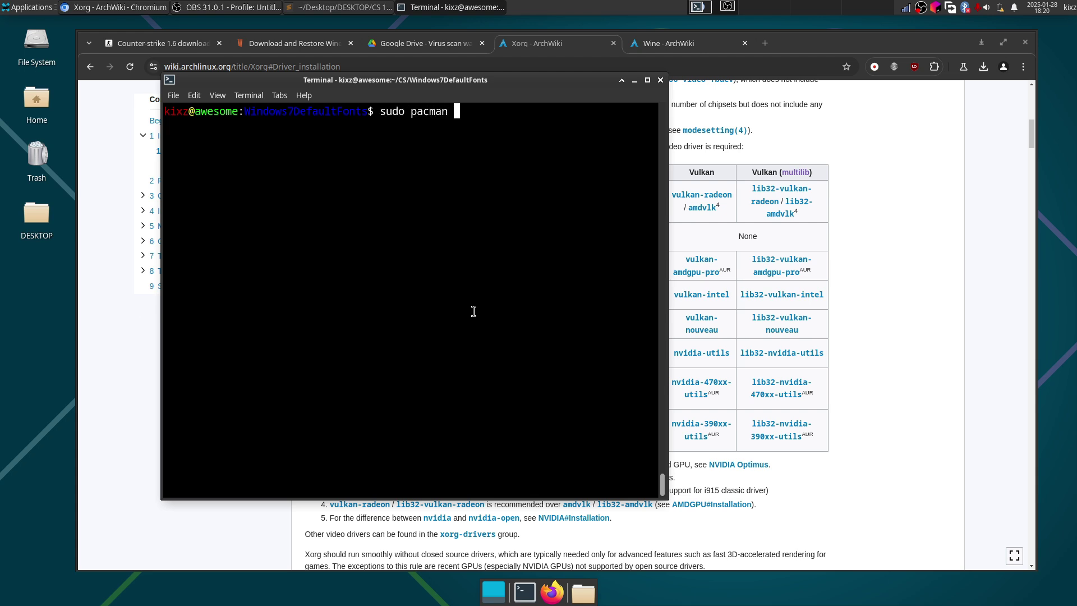
type("-Ss wine")
Search wine packages, install wine-gecko via sudo pacman -Sy confirming with y, then clear.
key("Return")
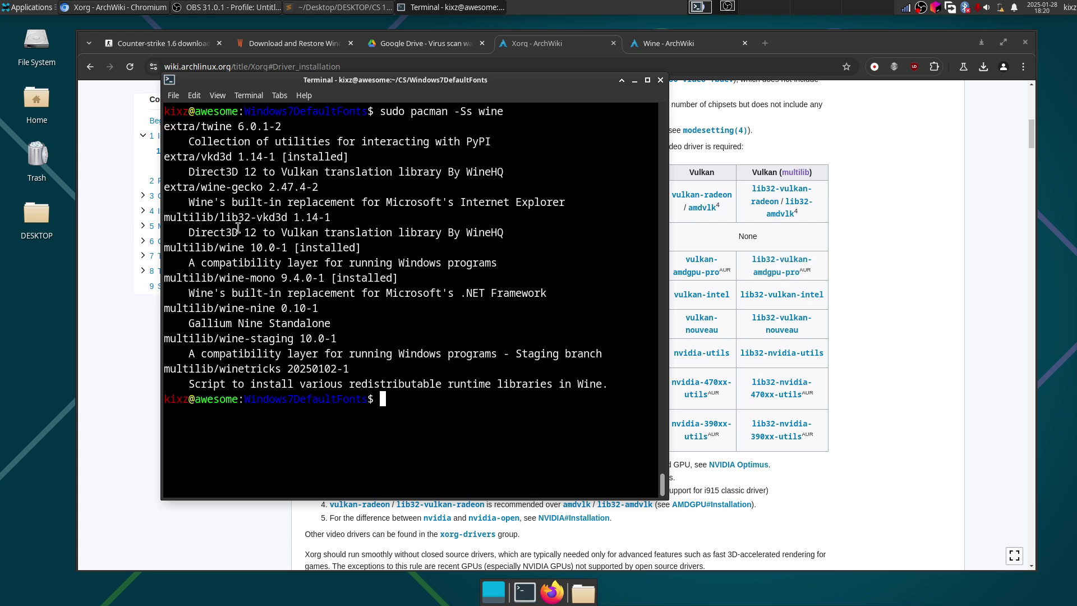
left_click_drag(201, 187, 263, 190)
key("ctrl+c")
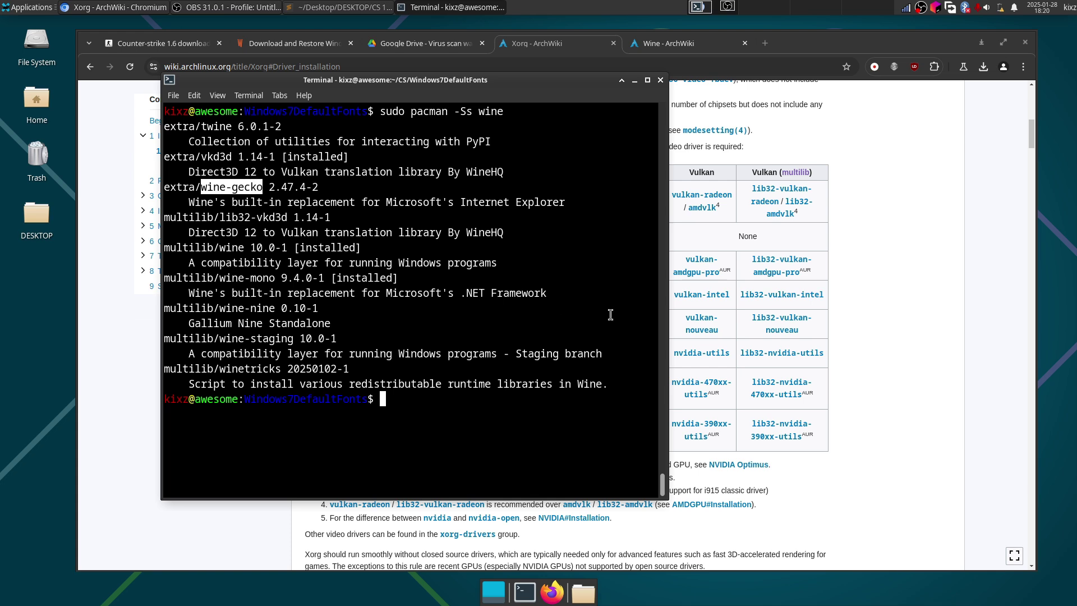
type("sudo pacman -S")
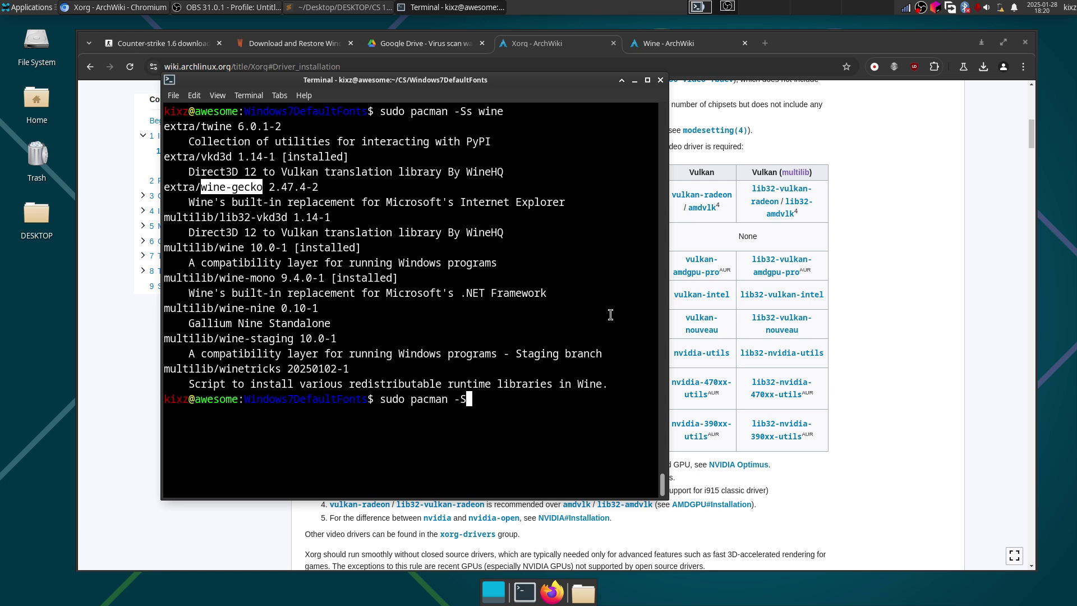
type("y")
middle_click(611, 314)
key("Return")
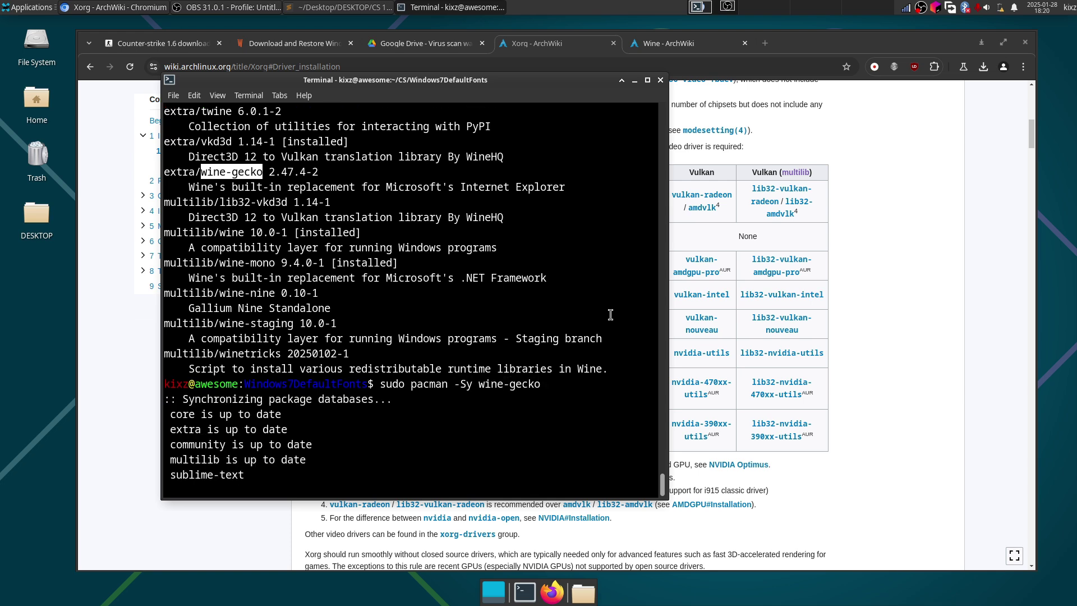
type("y")
key("Return")
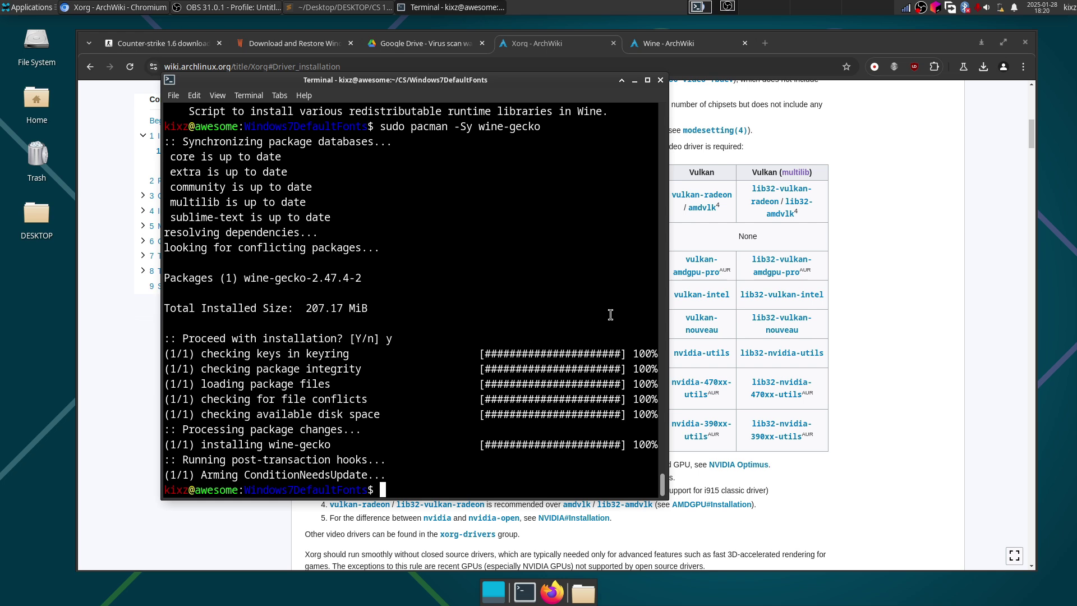
key("ctrl+l")
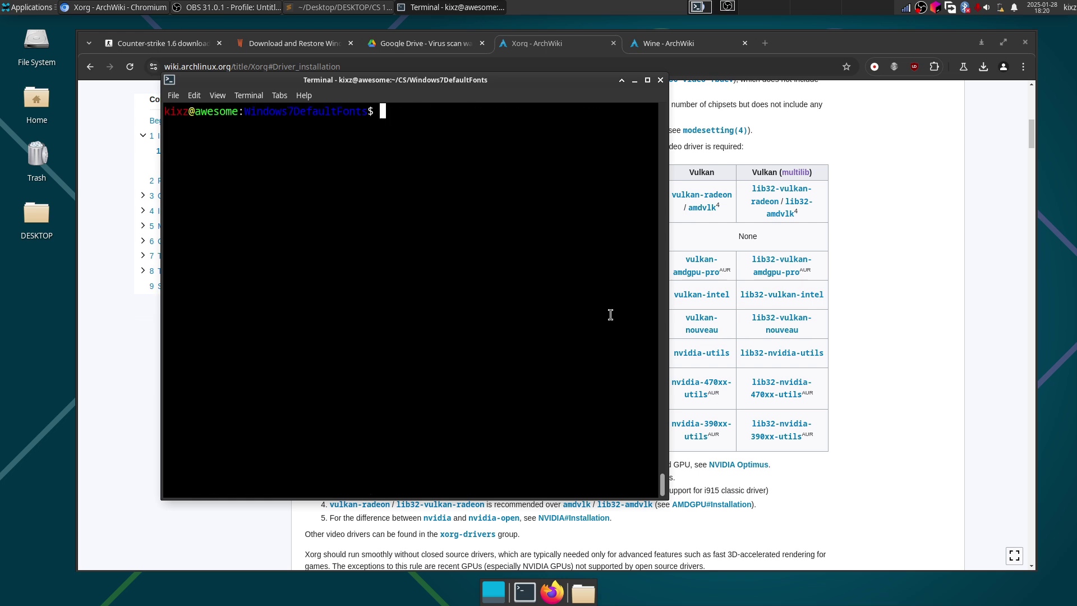
Move from the home directory into ~/.wine/drive_c, listing the prefix and drive_c contents.
type("cd")
key("Return")
type("cd .wine/")
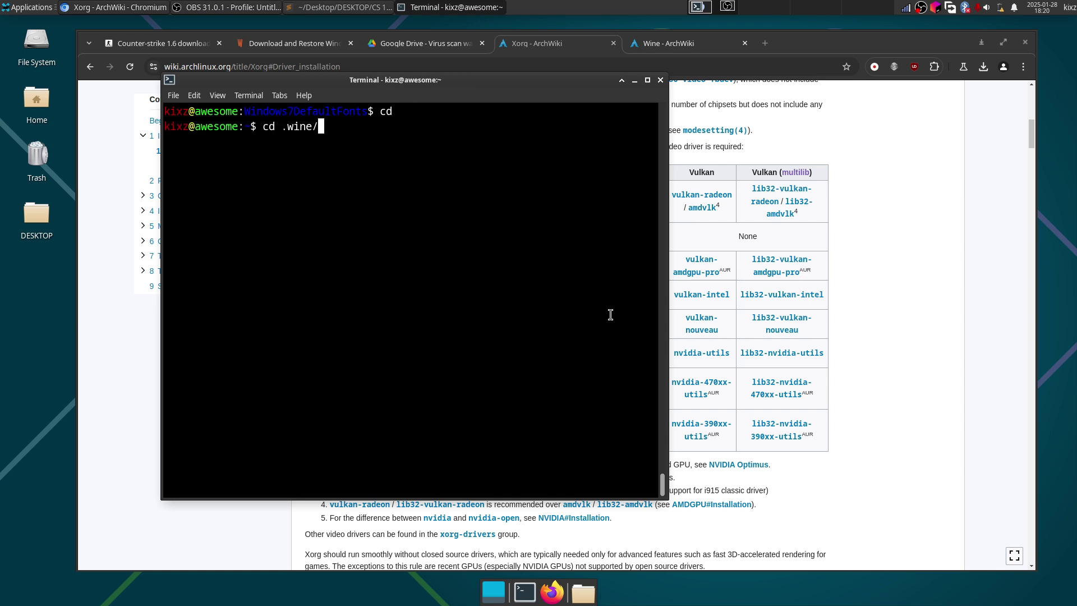
key("Return")
type("ls")
key("Return")
type("cd drive_c/")
key("Return")
type("ls")
key("Return")
Enter the Counter-strike 1.6 Original folder, list its *.bat files, and select Counter-Strike.bat.
type("cd ")
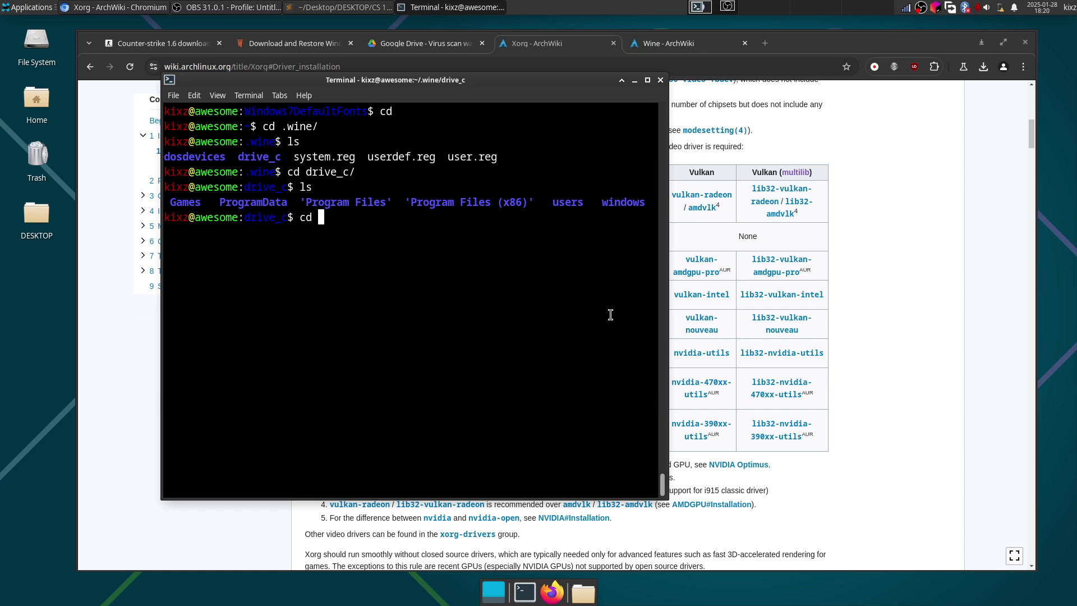
type("Ga")
key("Tab")
key("Tab")
key("Return")
type("ls")
key("Return")
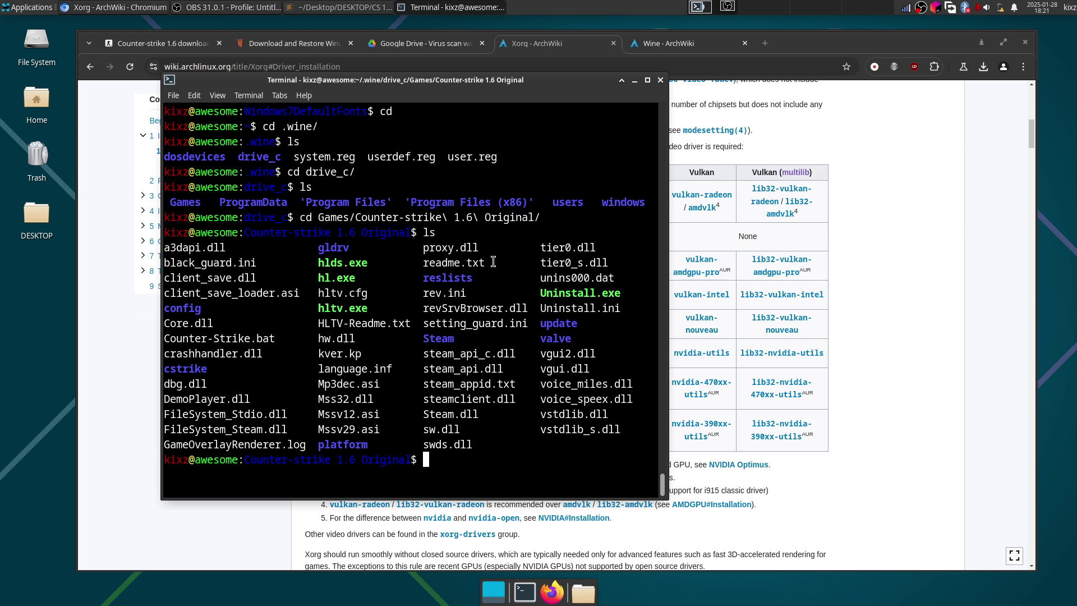
type("ls *.bat")
key("Return")
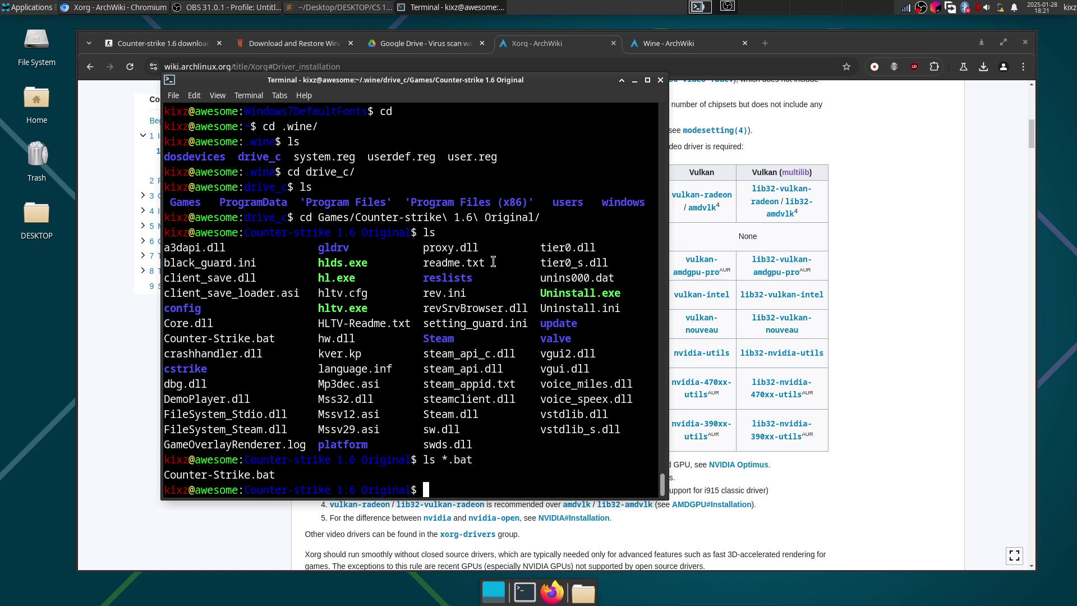
double_click(174, 475)
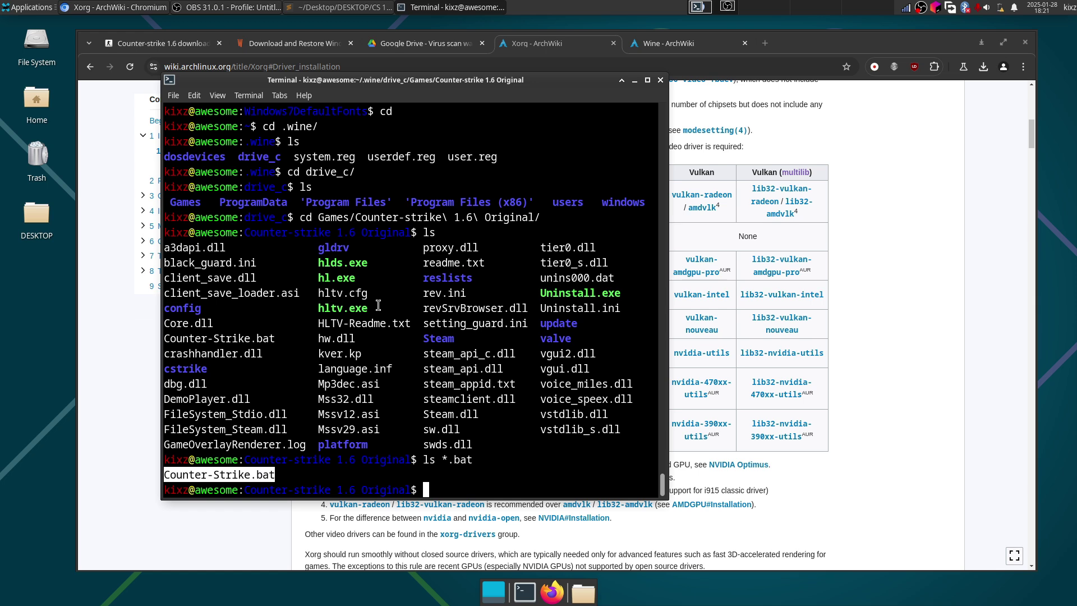
Print Counter-Strike.bat with cat and select its hl.exe launch line and options.
key("ctrl+c")
key("ctrl+l")
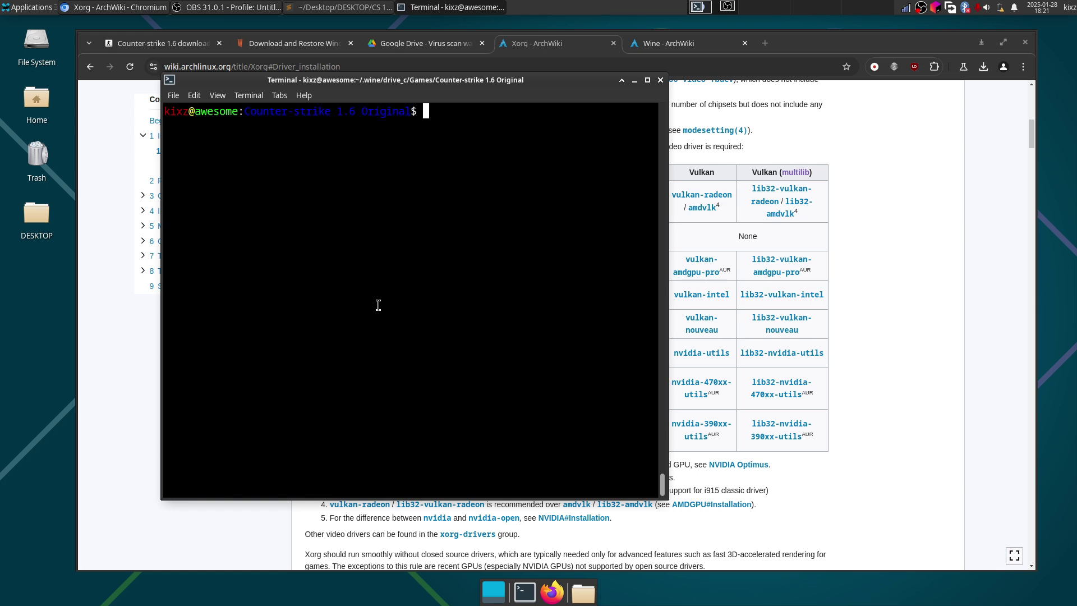
type("cat")
key("ctrl+shift+v")
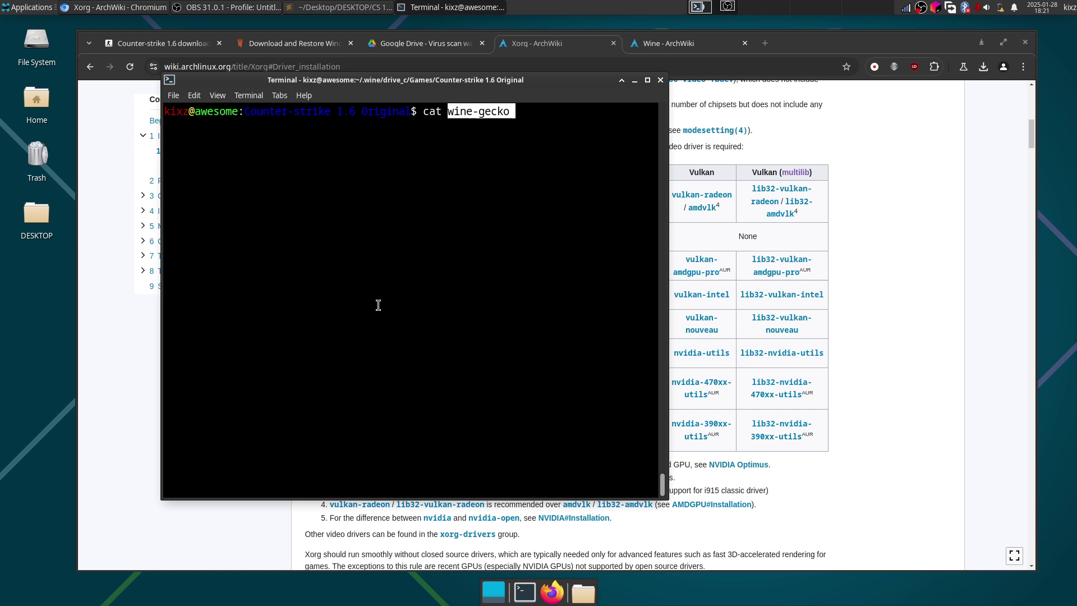
key("BackSpace")
key("BackSpace")
key("BackSpace")
key("BackSpace")
key("BackSpace")
key("BackSpace")
key("BackSpace")
key("BackSpace")
key("BackSpace")
key("BackSpace")
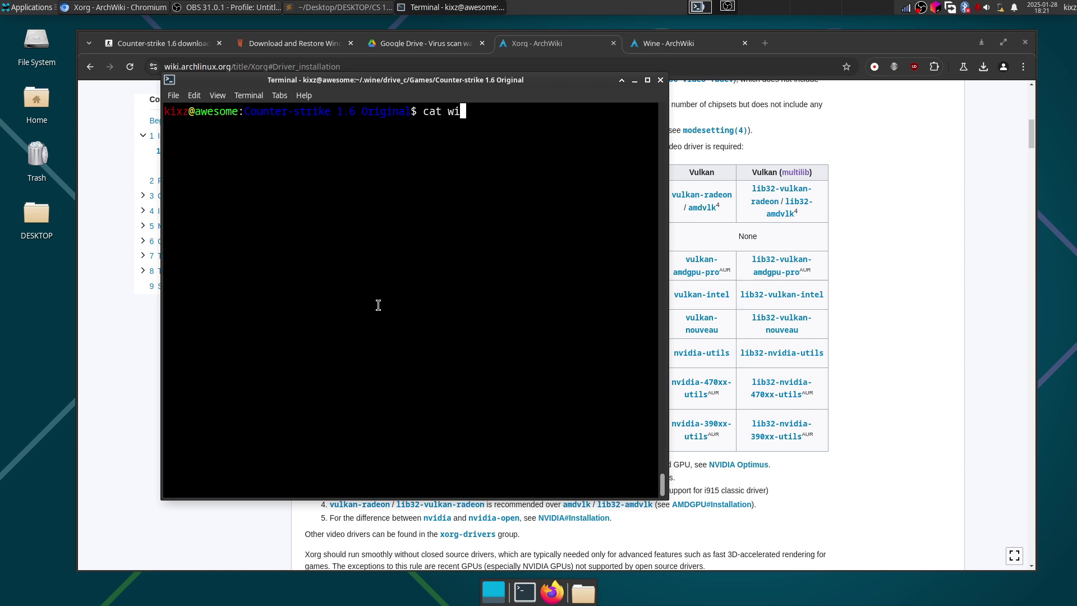
type("Cou")
key("Tab")
key("Return")
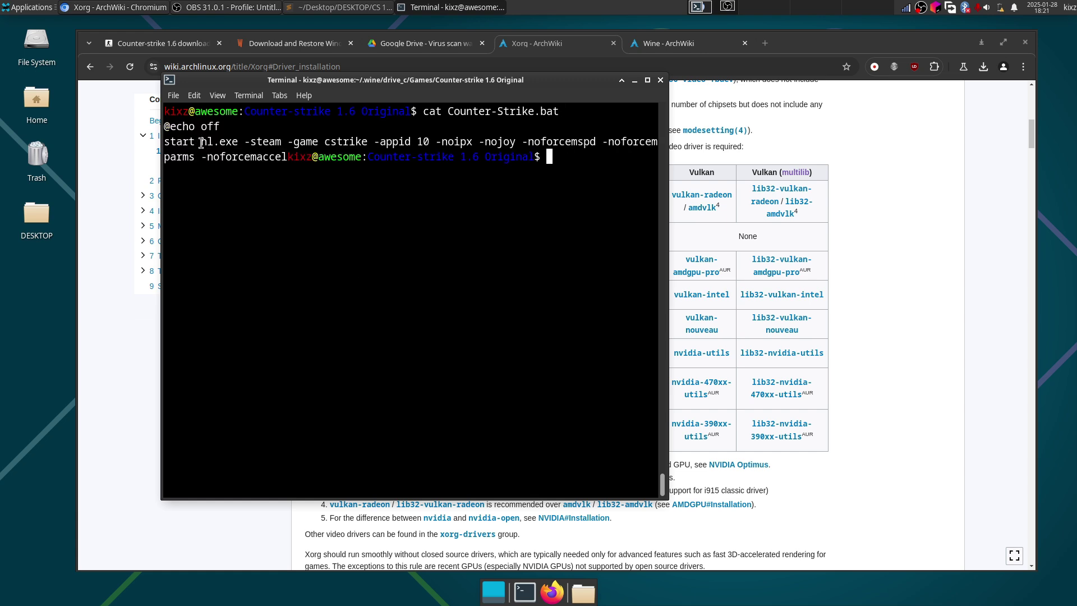
left_click_drag(201, 145, 285, 156)
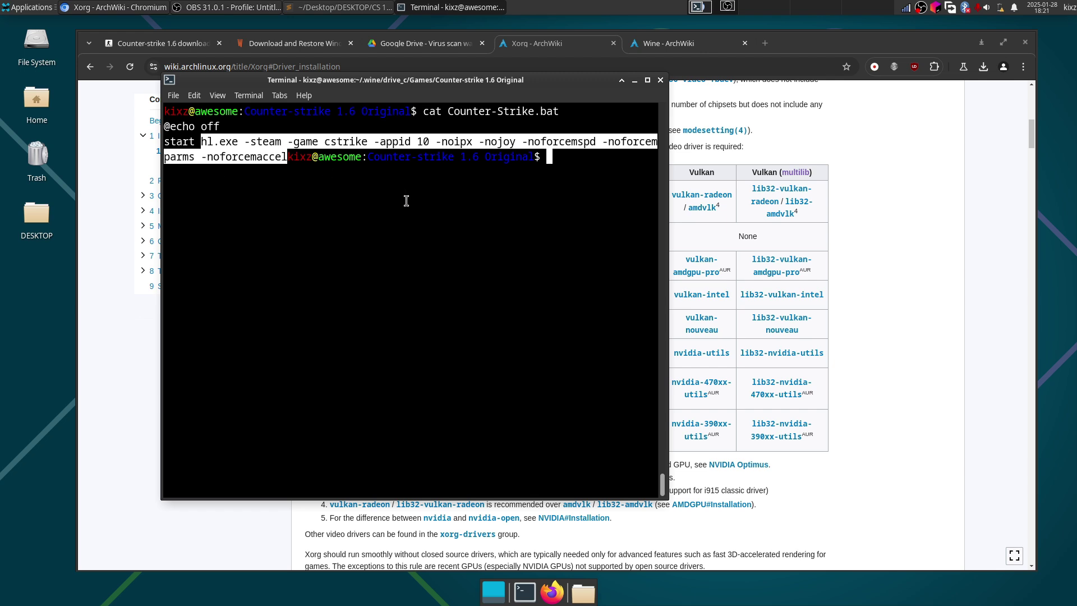
Clear the screen and paste the hl.exe launch arguments after 'wine'.
key("ctrl+l")
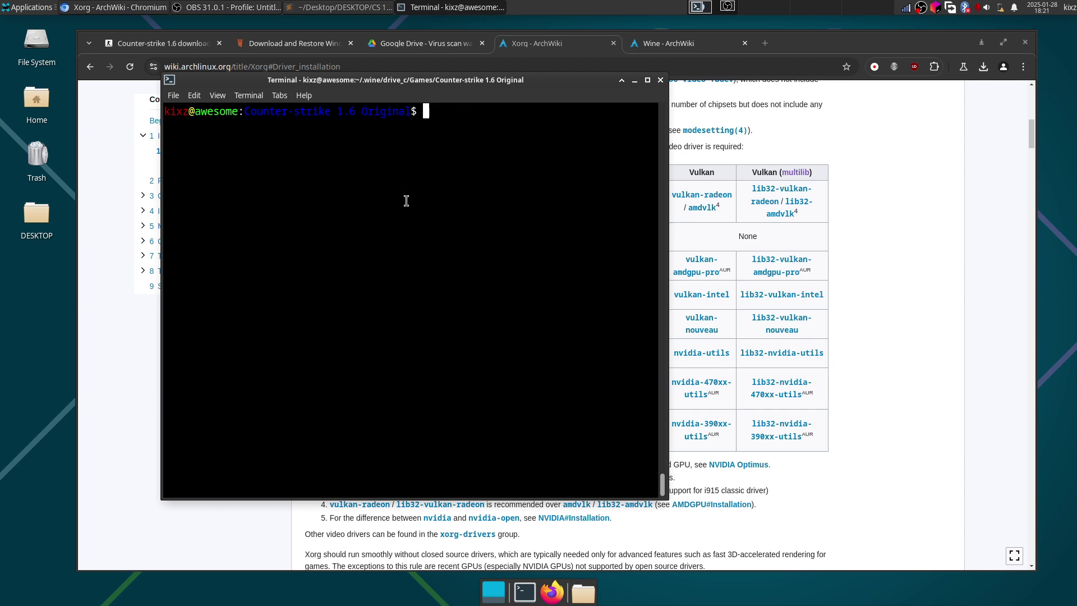
type("wine")
key("ctrl+shift+v")
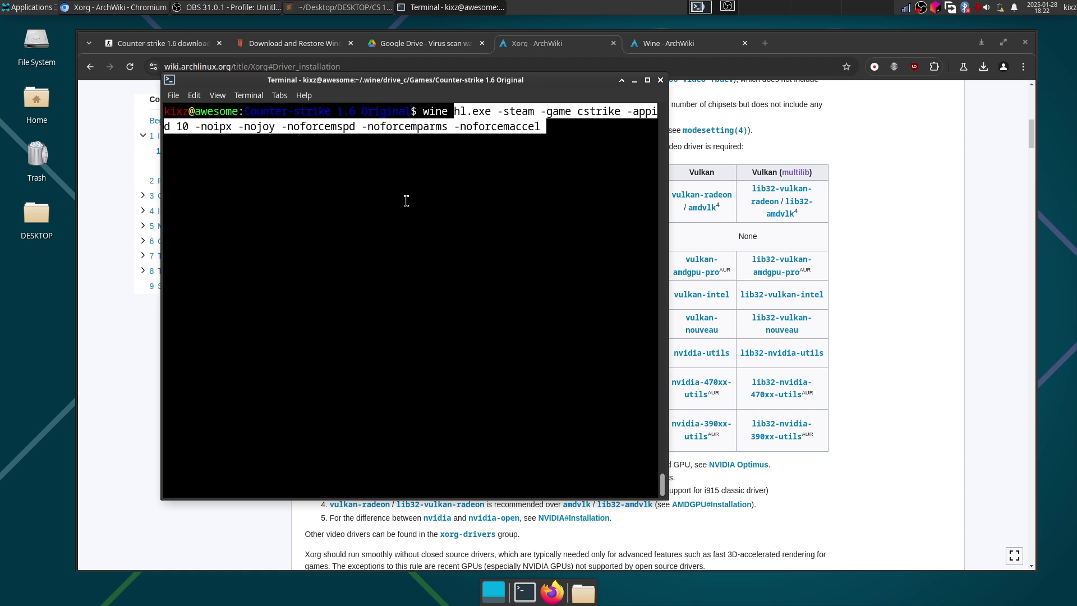
Launch Counter-Strike via the wine command, lower the volume, and open the Options Video settings.
key("Return")
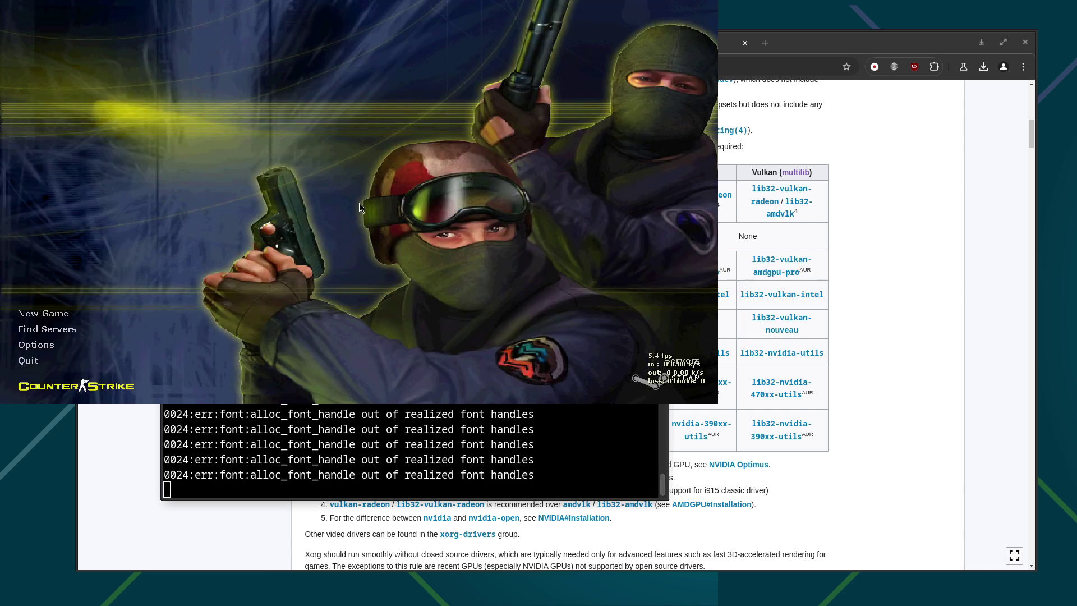
key("XF86AudioLowerVolume")
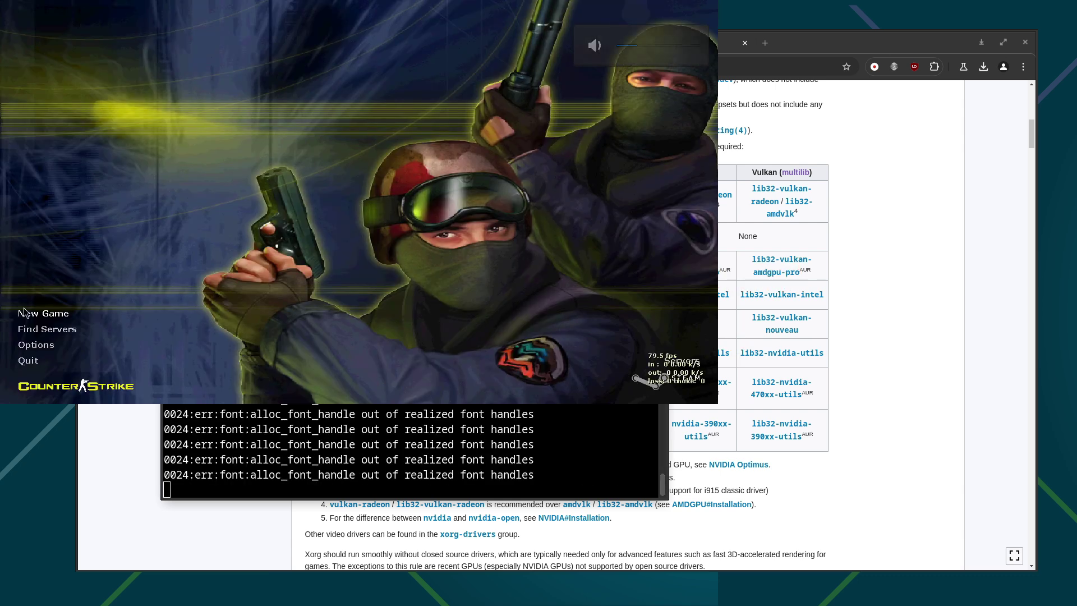
left_click(28, 346)
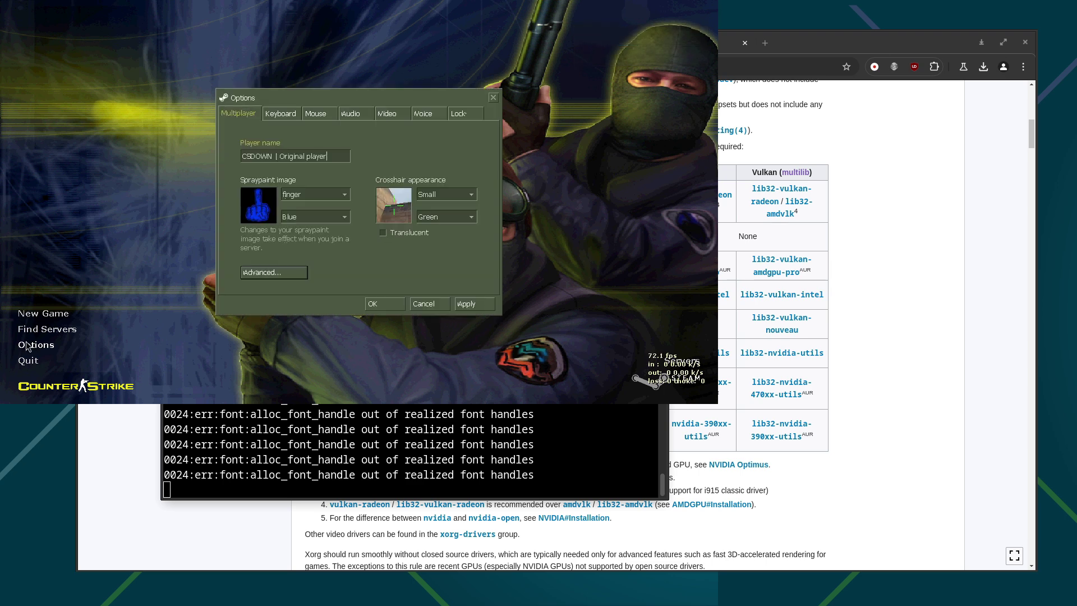
left_click(351, 114)
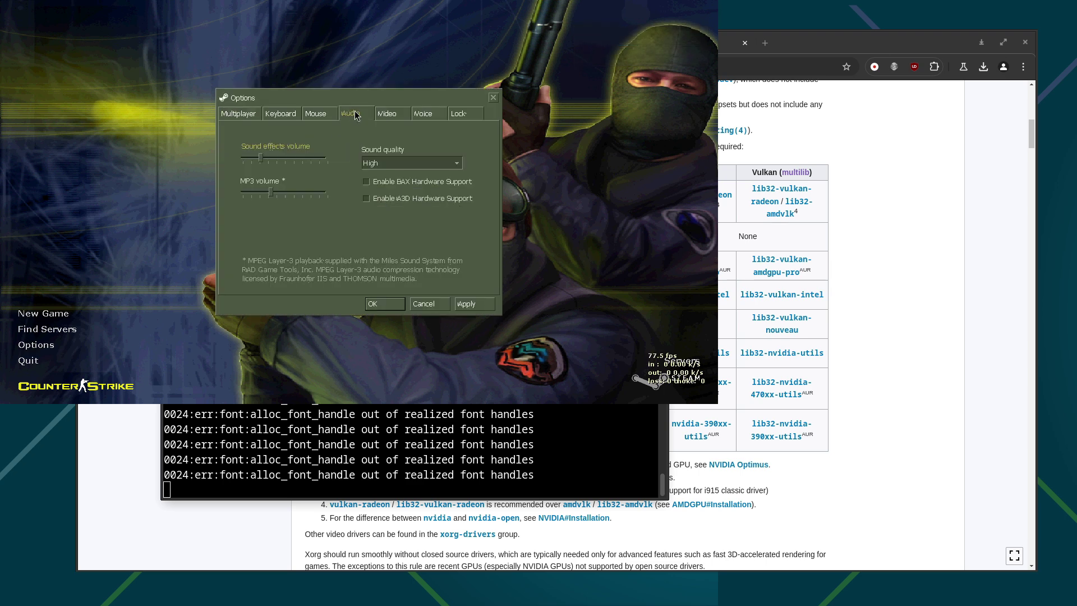
left_click(387, 114)
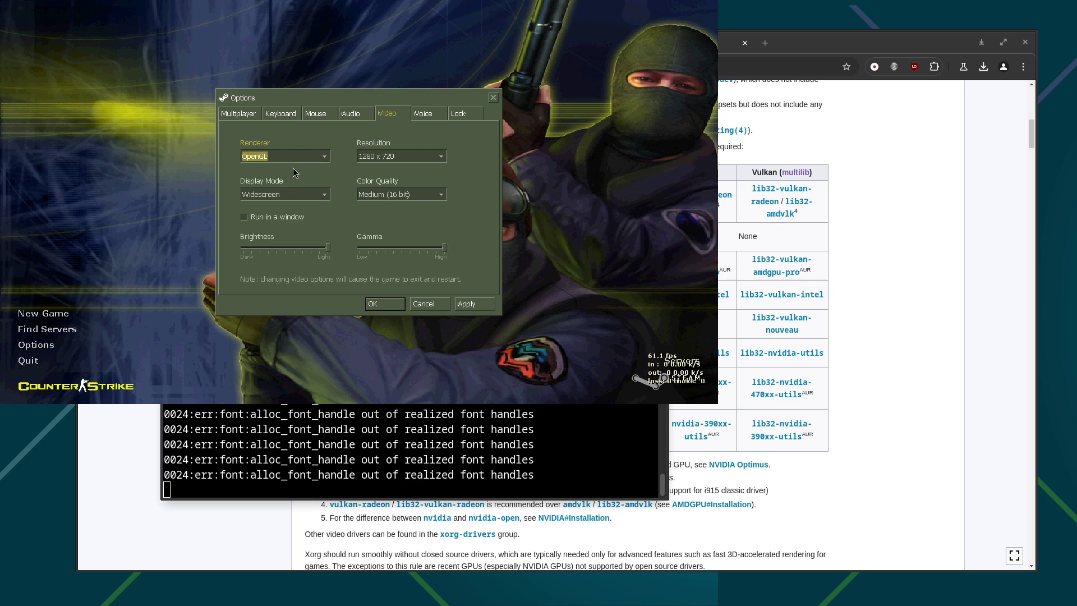
Confirm OpenGL renderer, Widescreen display mode and 1280 x 720 resolution.
left_click(308, 158)
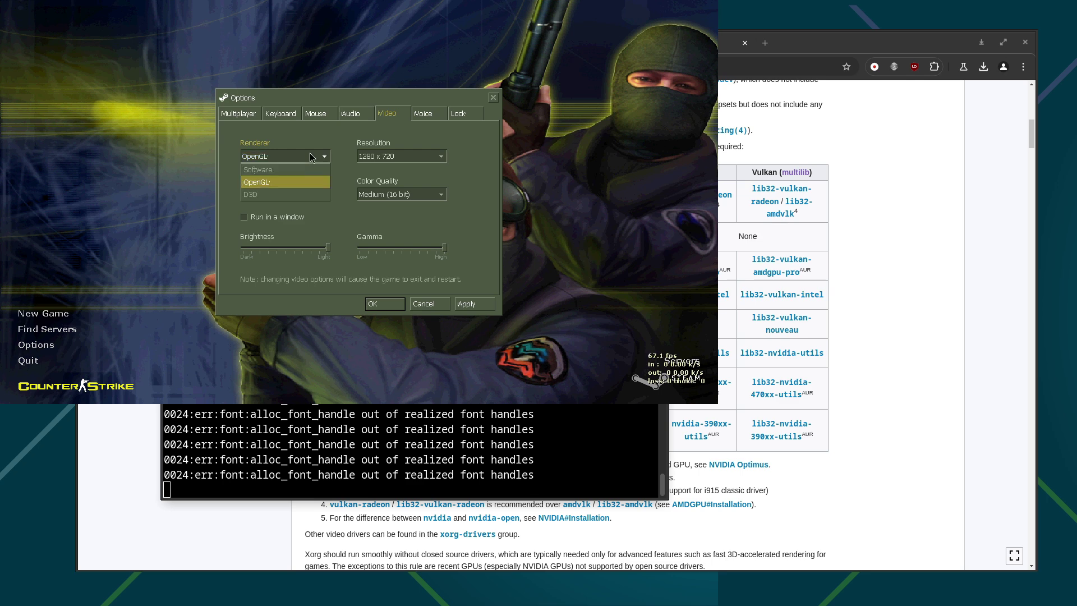
left_click(257, 183)
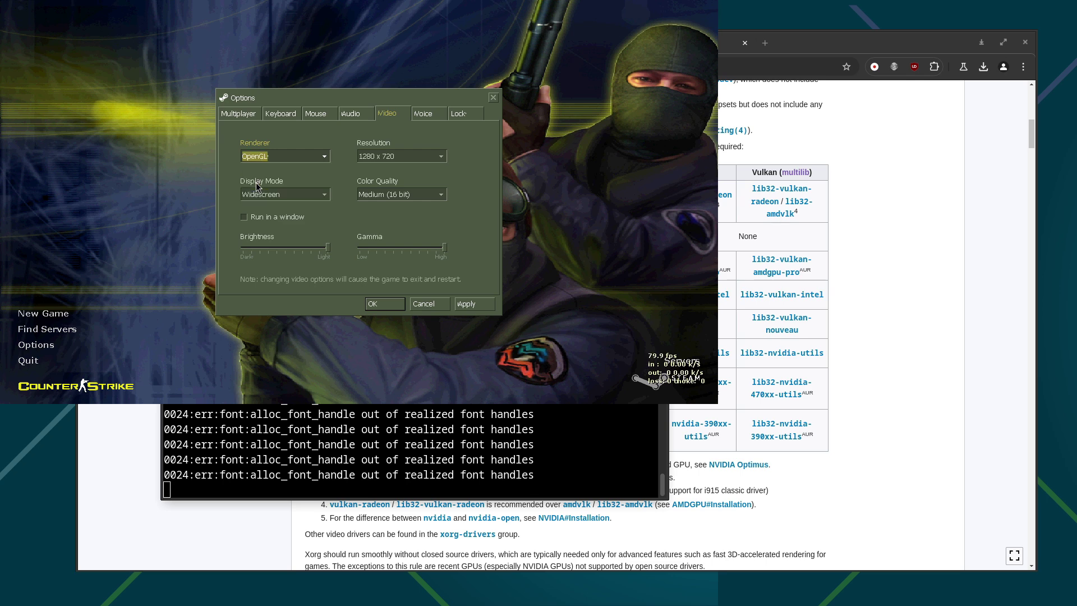
left_click(279, 198)
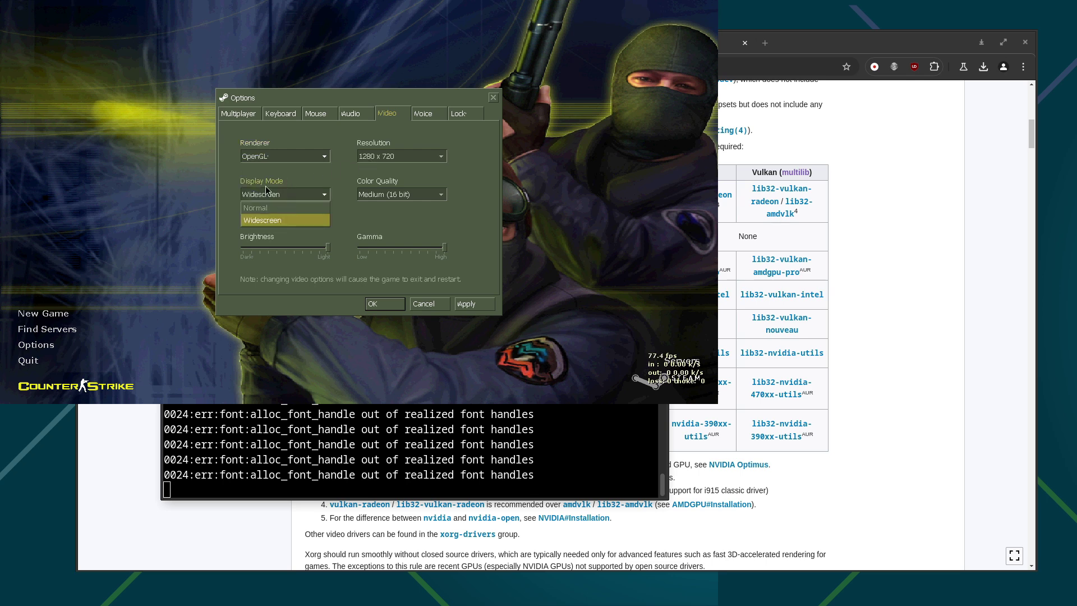
left_click(269, 220)
left_click(368, 156)
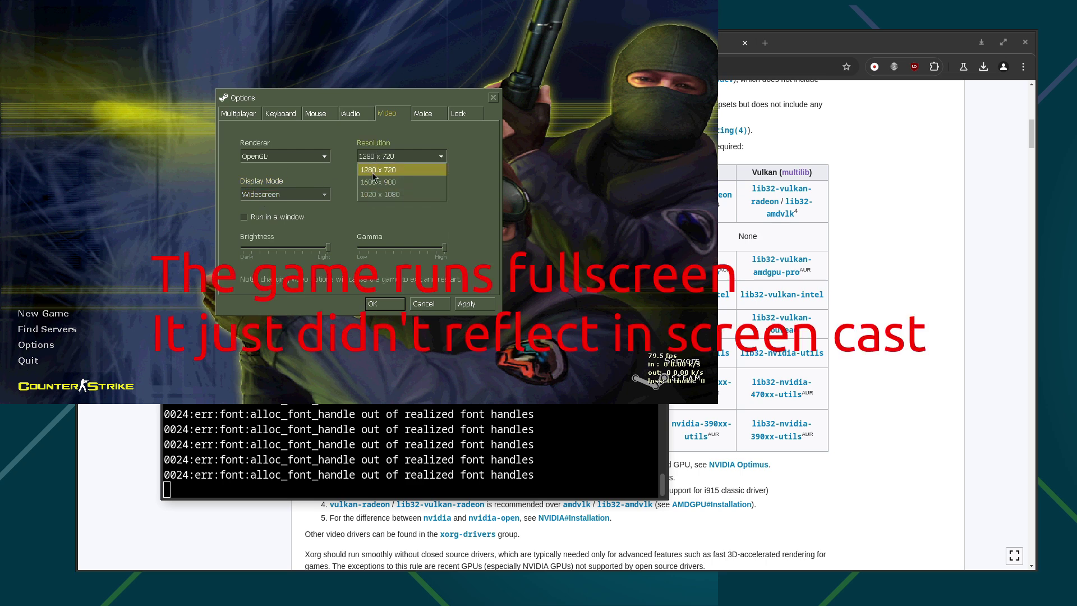
left_click(491, 192)
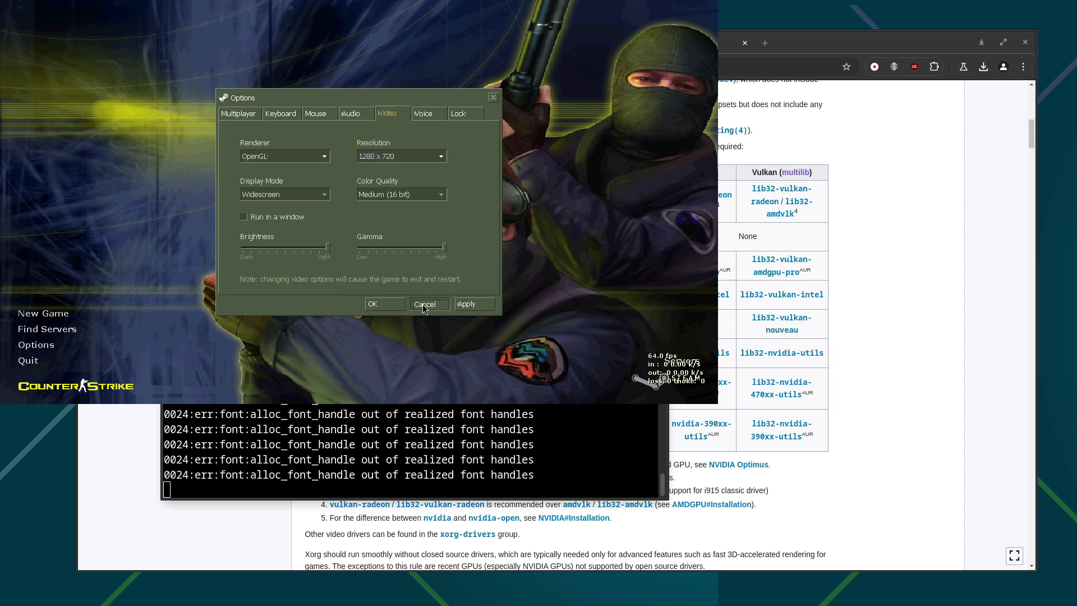
Start a new local game with 3 CPU players on Easy difficulty.
left_click(422, 304)
left_click(62, 317)
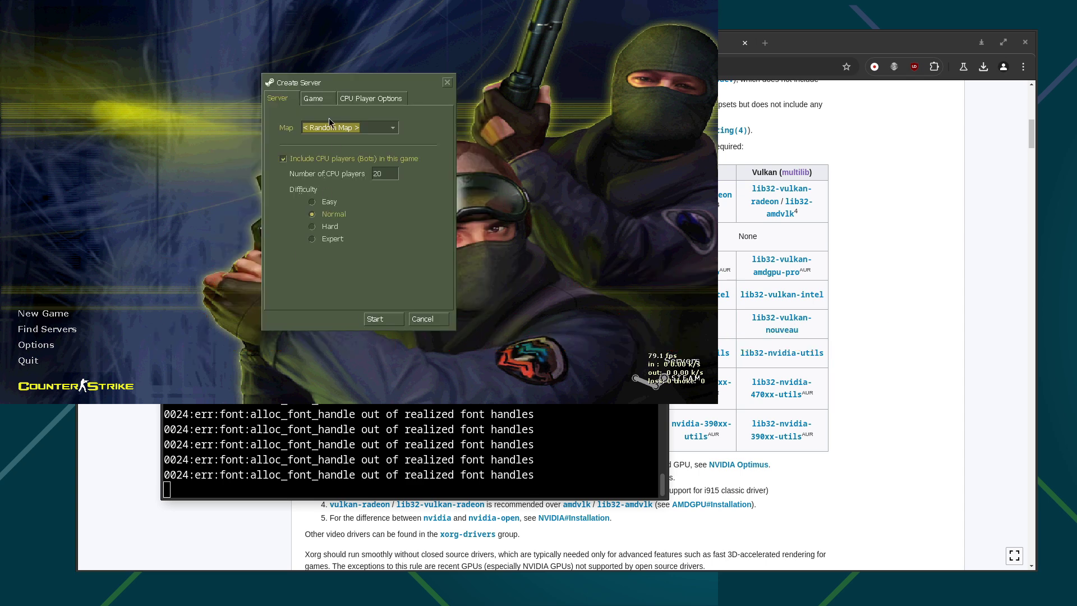
left_click(385, 173)
double_click(385, 173)
type("3")
left_click(324, 203)
left_click(391, 320)
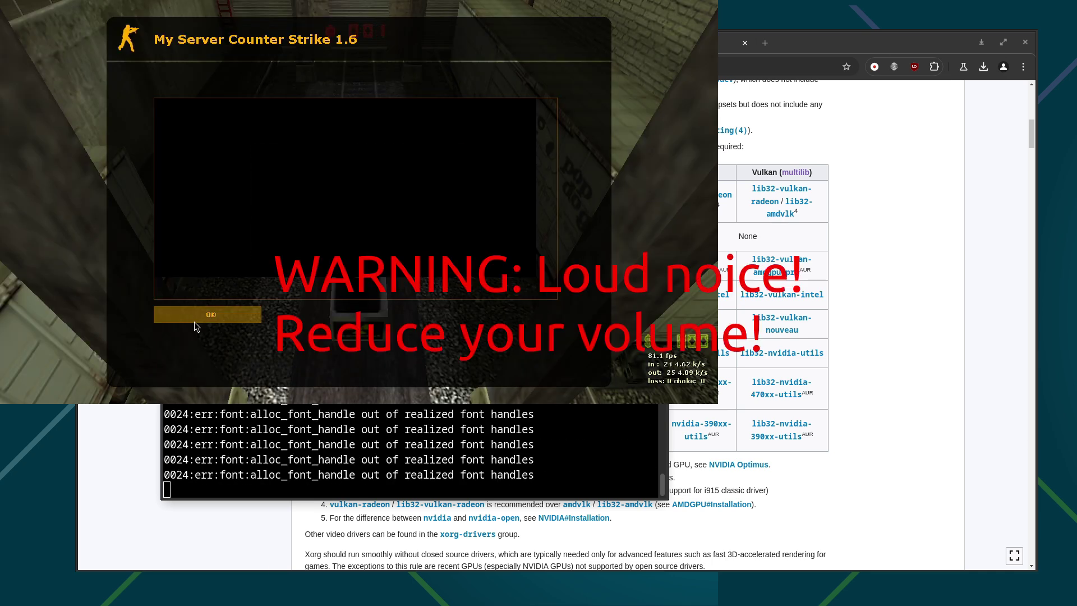
Join the Terrorist forces, walk and fire the pistol, then quit the game.
left_click(195, 323)
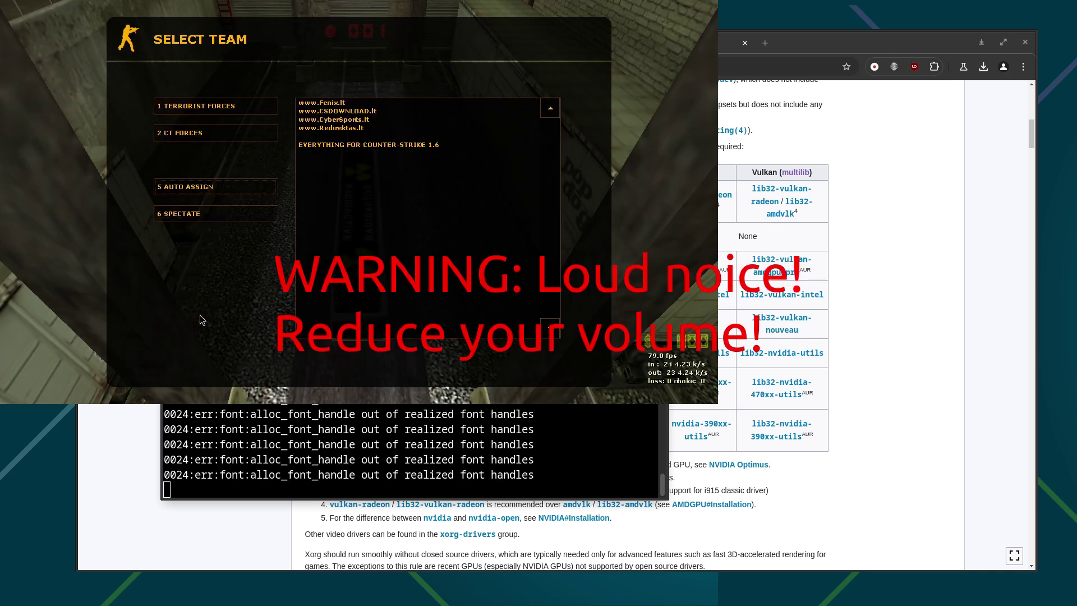
left_click(187, 107)
left_click(174, 133)
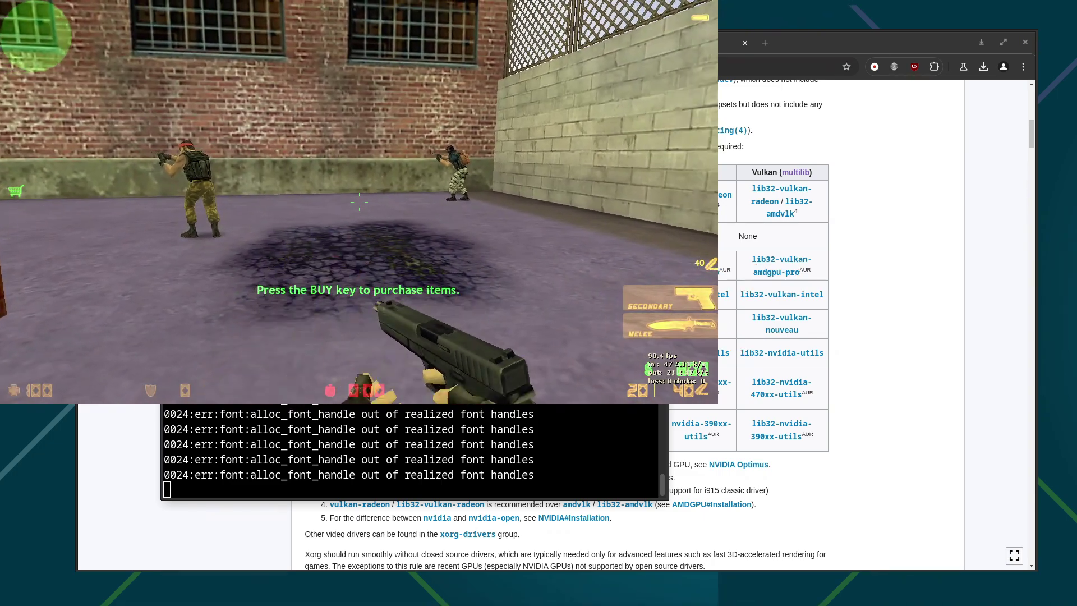
key("w")
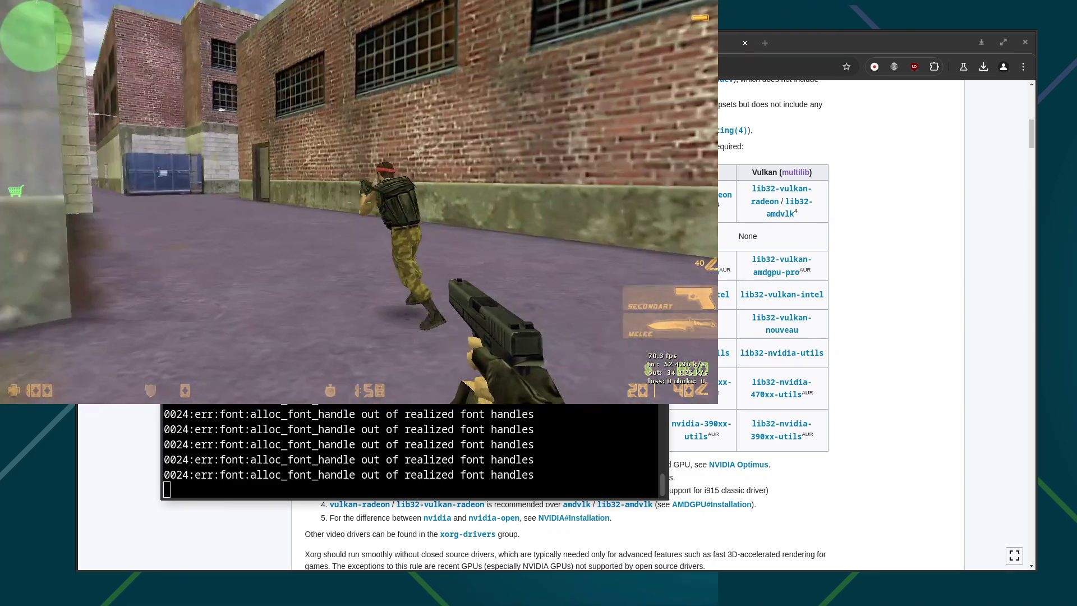
left_click(359, 202)
left_click(359, 202)
left_click(359, 202)
left_click(359, 202)
left_click(359, 202)
key("Escape")
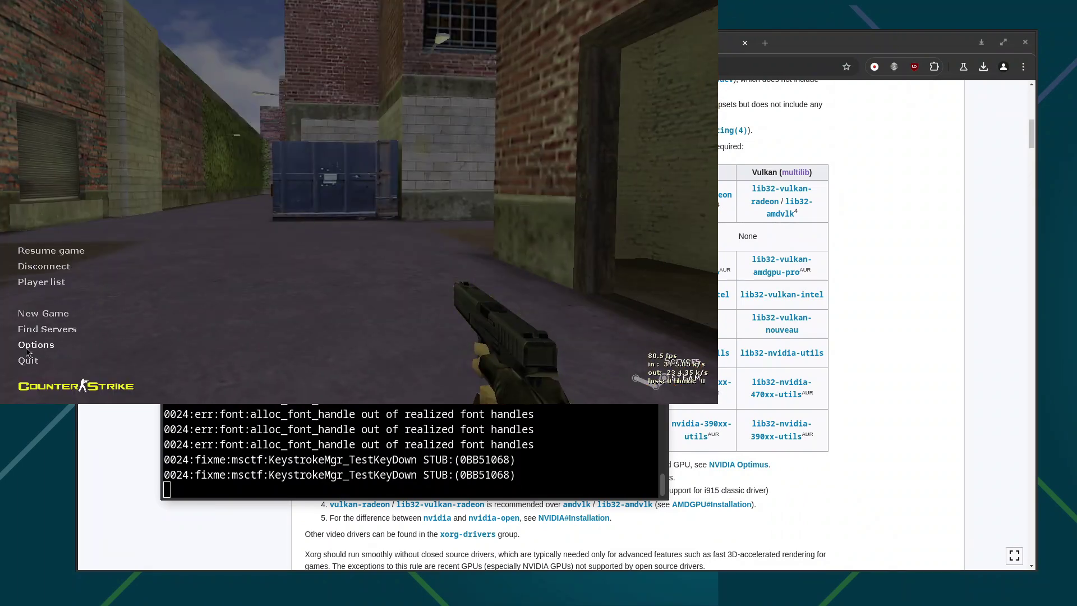
left_click(28, 360)
left_click(350, 217)
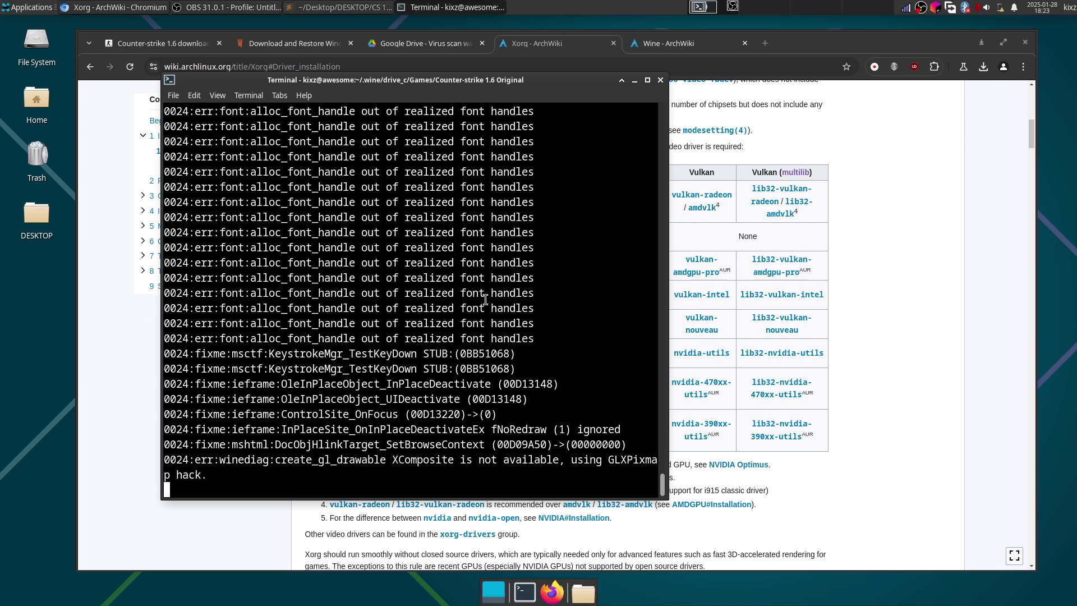
Stop the old wine process and write cs.sh in vim with #!/bin/sh and the wine hl.exe line.
key("ctrl+c")
key("ctrl+c")
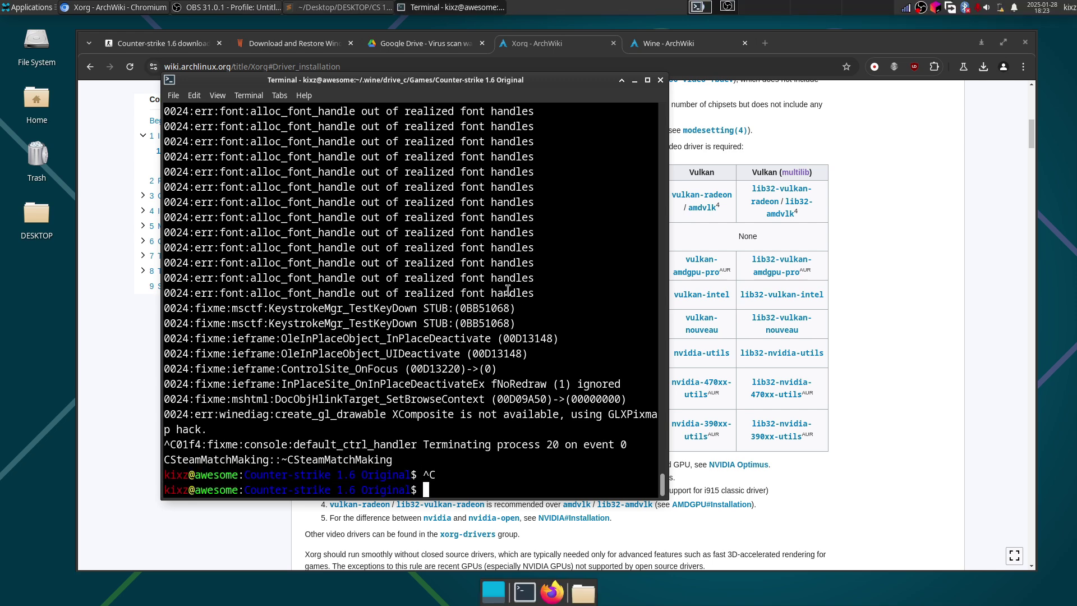
key("ctrl+c")
key("ctrl+l")
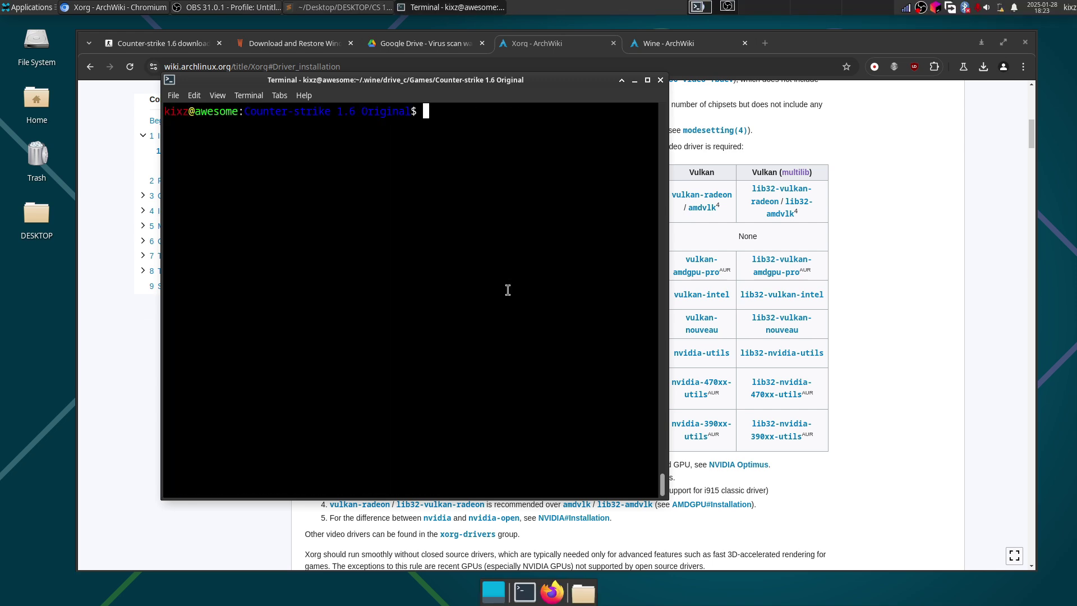
type("vim cs.sh")
key("Return")
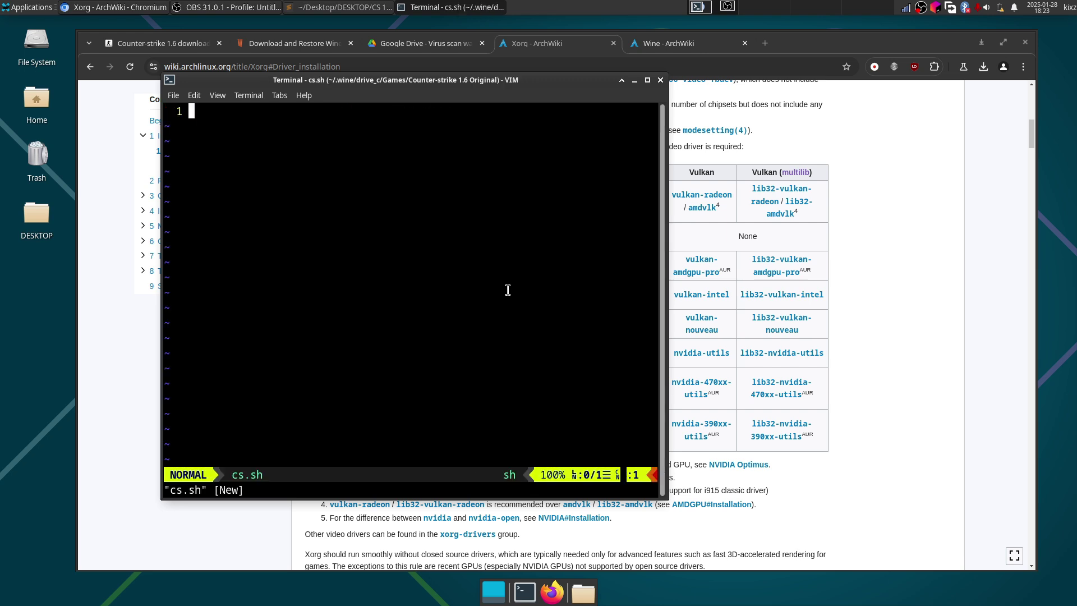
type("i#!/bin/sh")
key("Return")
key("Return")
type("wine hl.exe -steam -game cstrike -appid 10 -noipx -nojoy -noforcemspd -noforcemparms -noforcemaccel")
key("Escape")
type(":w")
key("Return")
type(":q")
key("Return")
Make cs.sh executable with chmod a+x and enter ./cs.sh at the prompt.
type("chmod ")
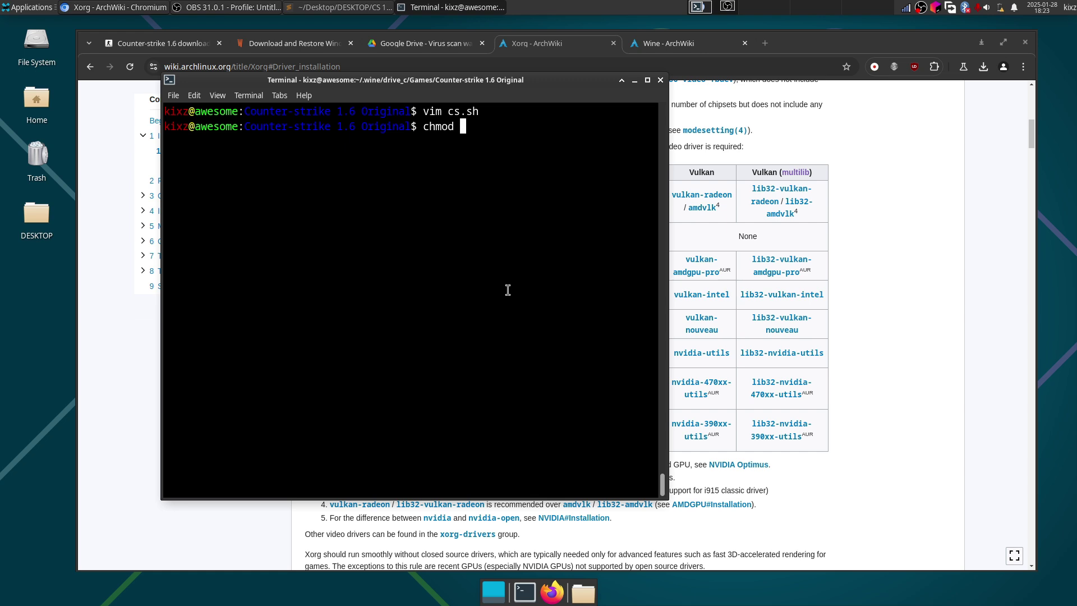
type("a+x cs.sh")
key("Return")
type("./cs.")
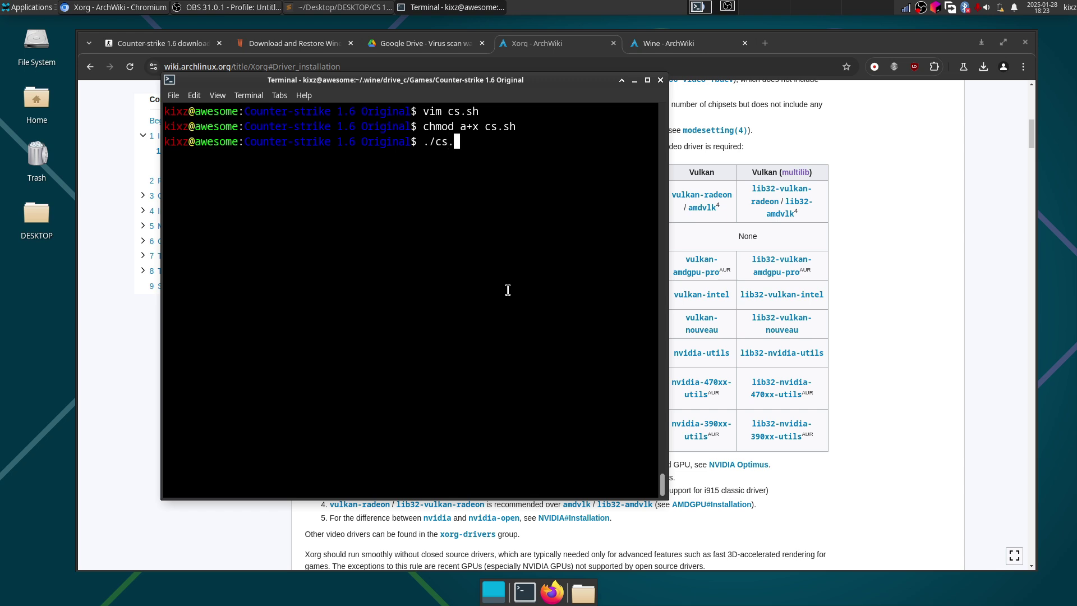
key("Tab")
Run the cs.sh script, then quit Counter-Strike from its main menu.
key("Return")
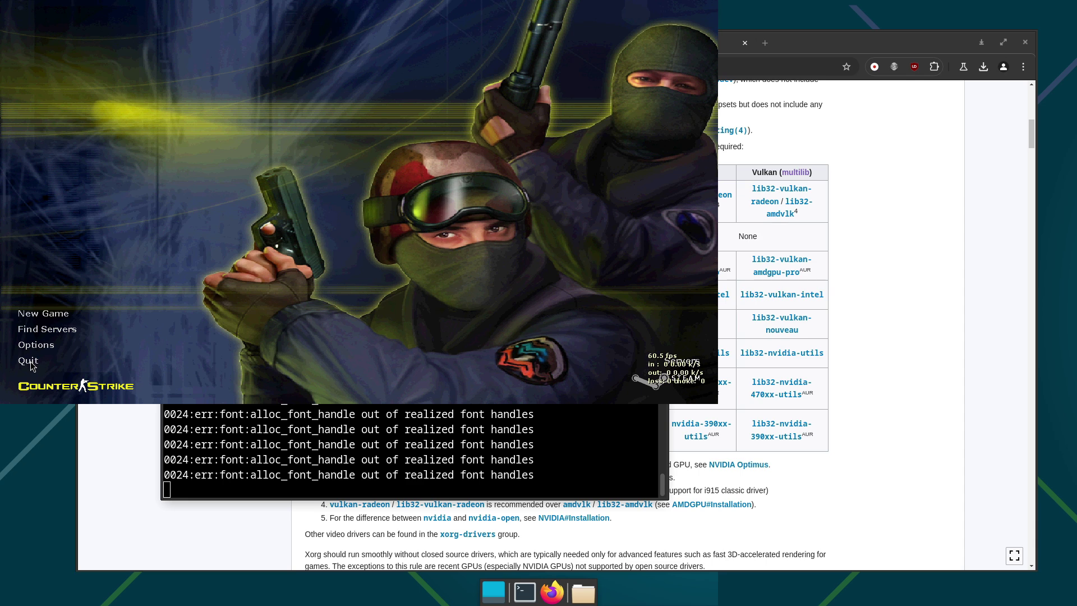
left_click(29, 362)
left_click(340, 216)
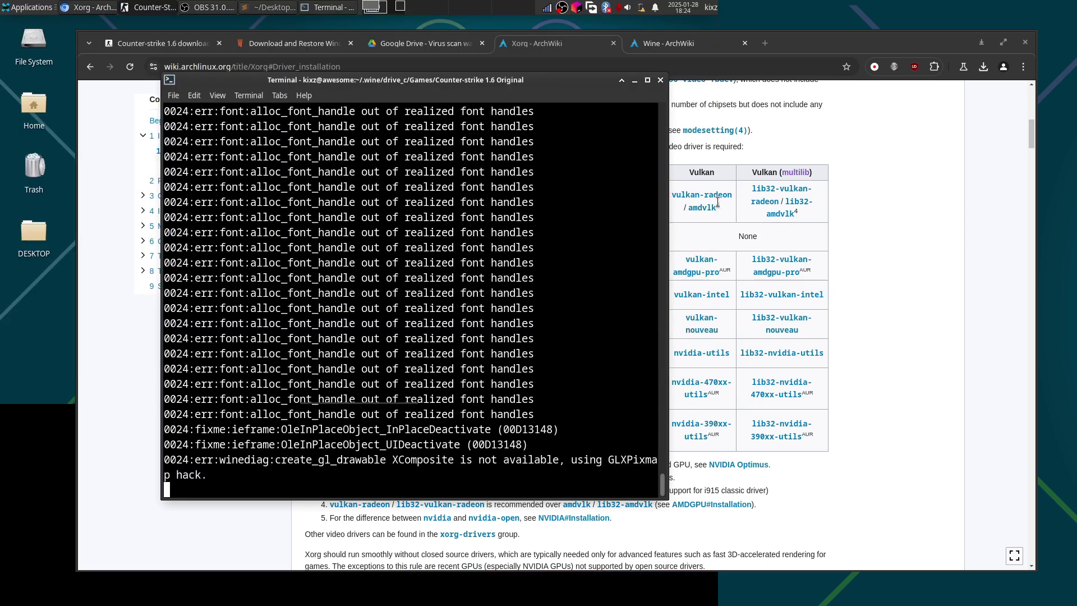